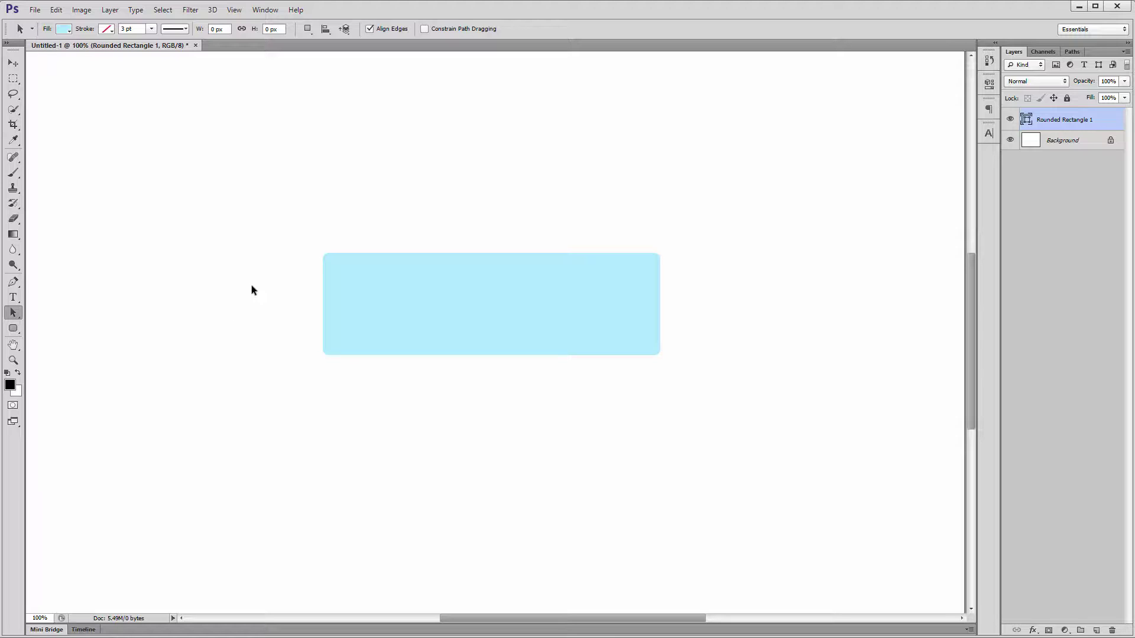
Try dragging the light-blue rounded rectangle with the Move tool, then undo that move
click(18, 315)
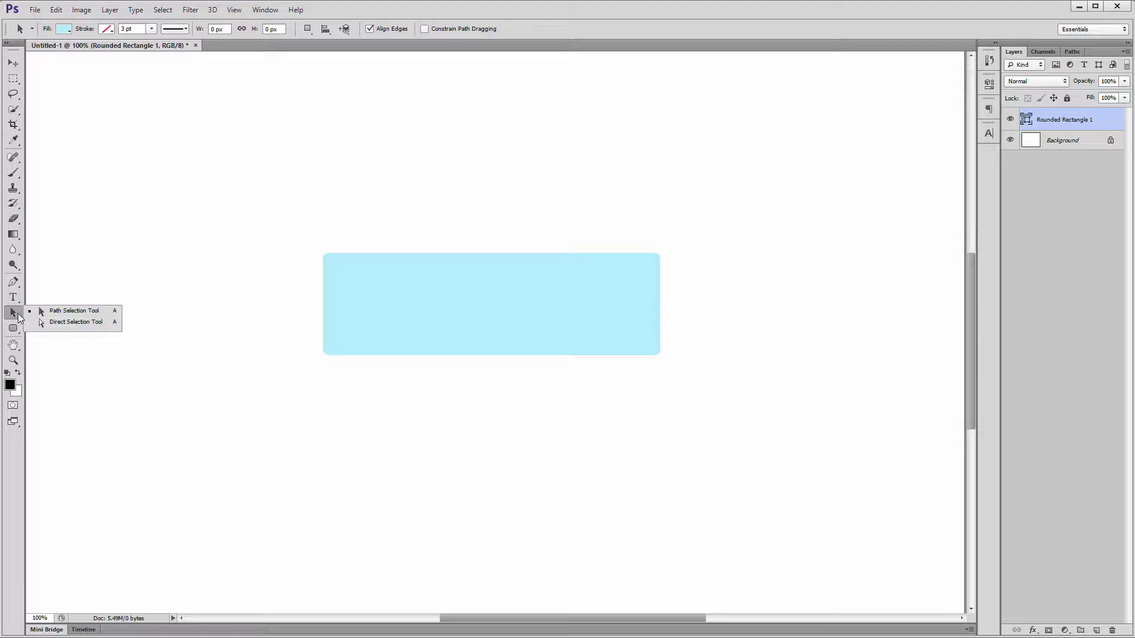
click(62, 323)
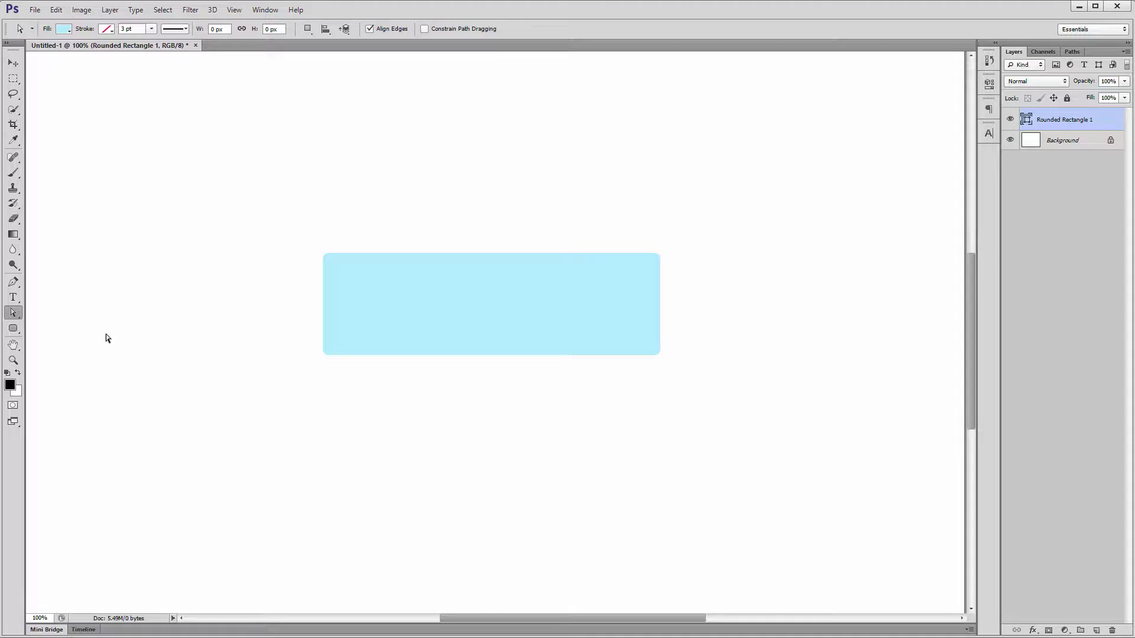
key(v)
drag(436, 276, 477, 293)
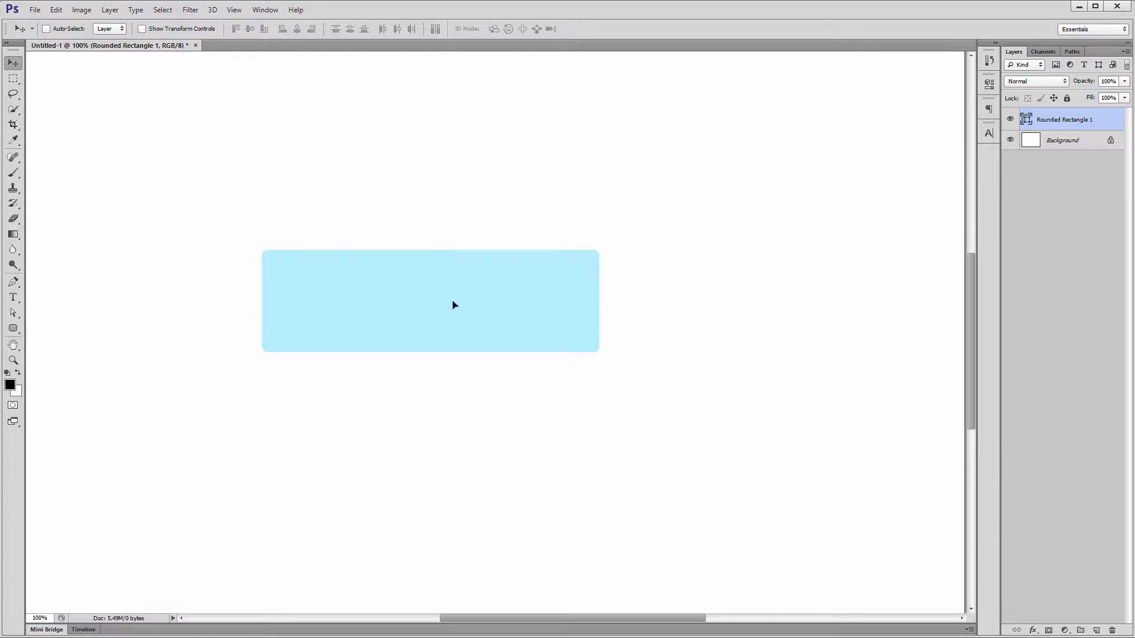
key(ctrl+z)
click(13, 328)
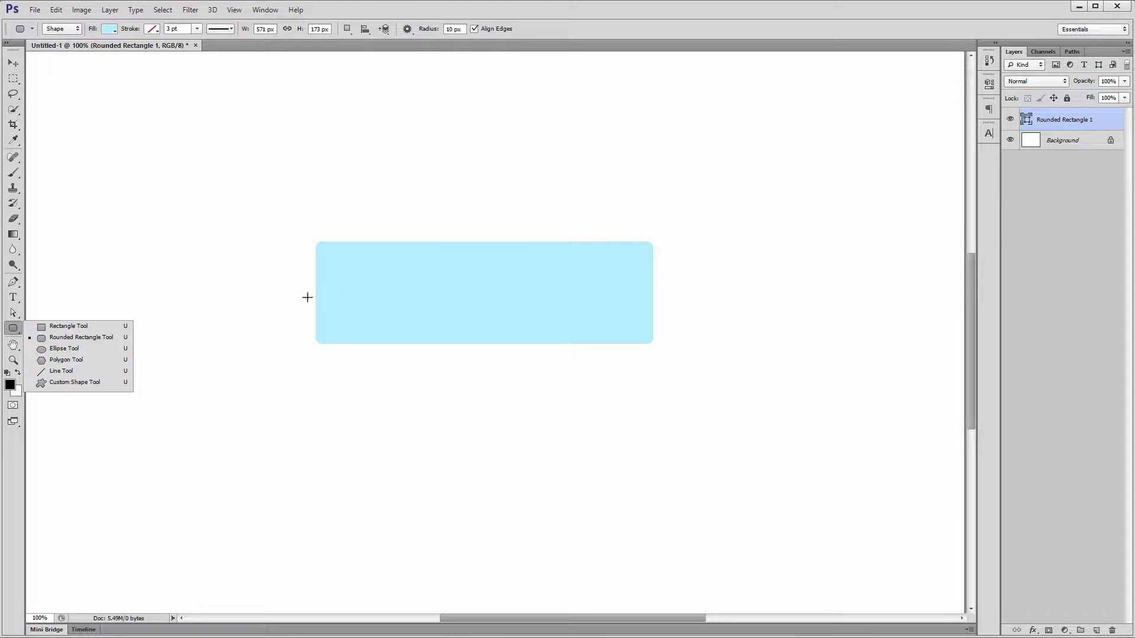
key(v)
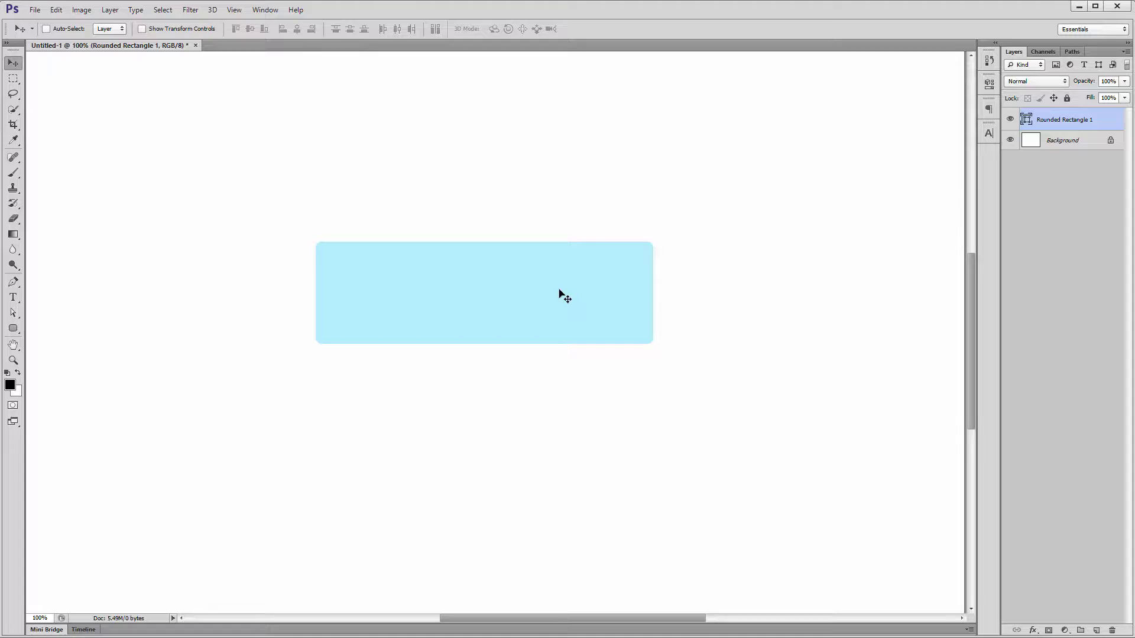
Move the rectangle slightly left and down, then try a Perspective transform and cancel it
drag(559, 290, 527, 301)
key(ctrl+t)
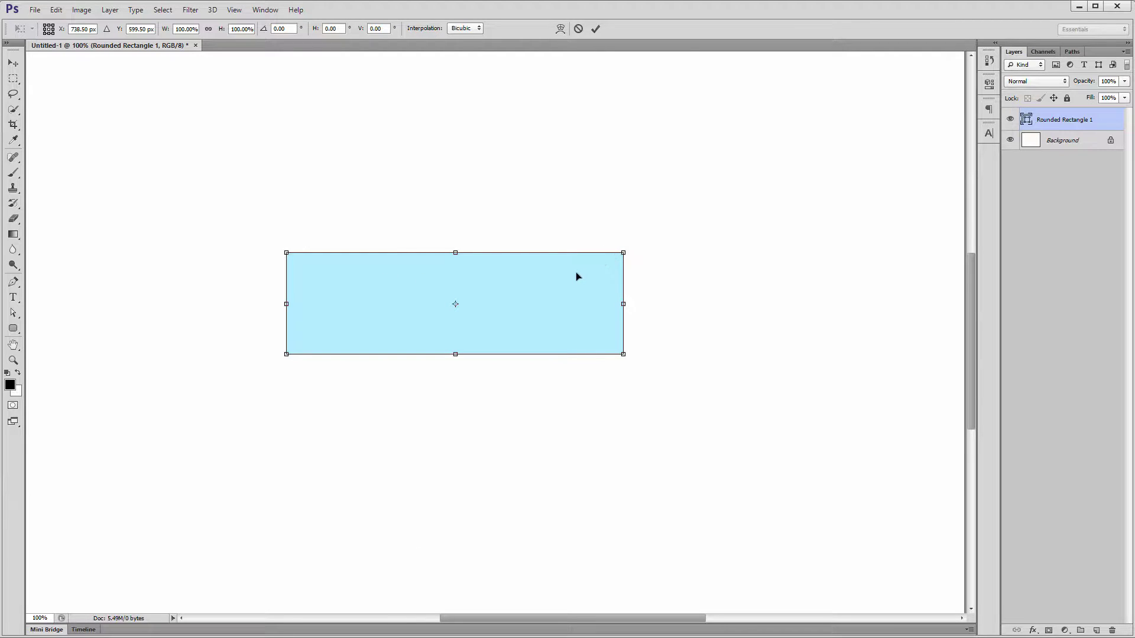
right_click(596, 270)
click(648, 340)
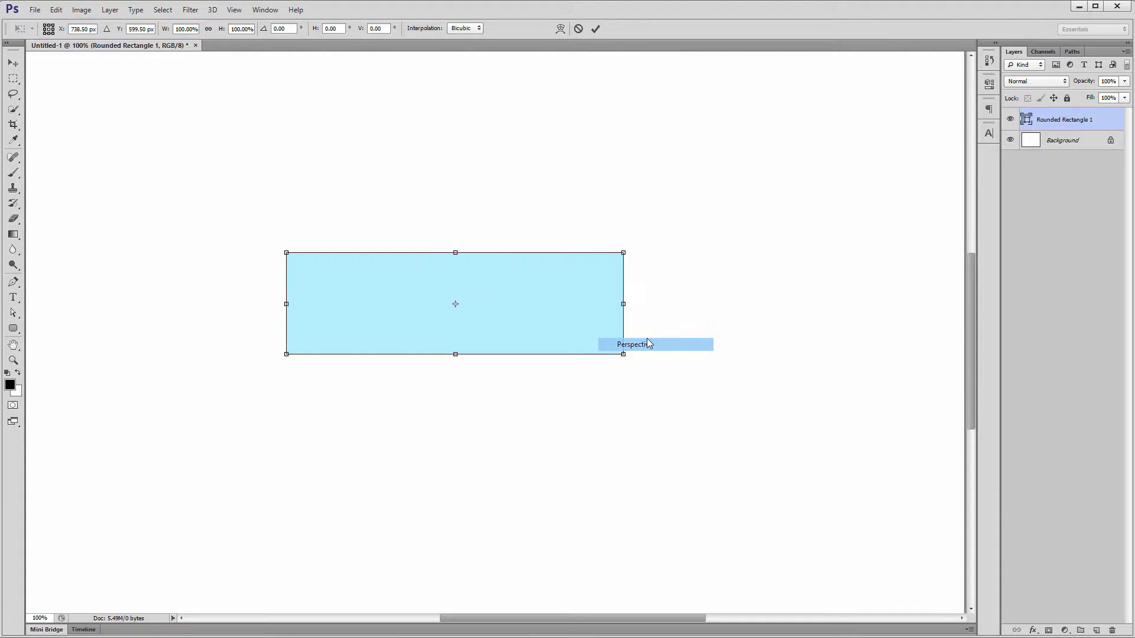
drag(622, 254, 598, 261)
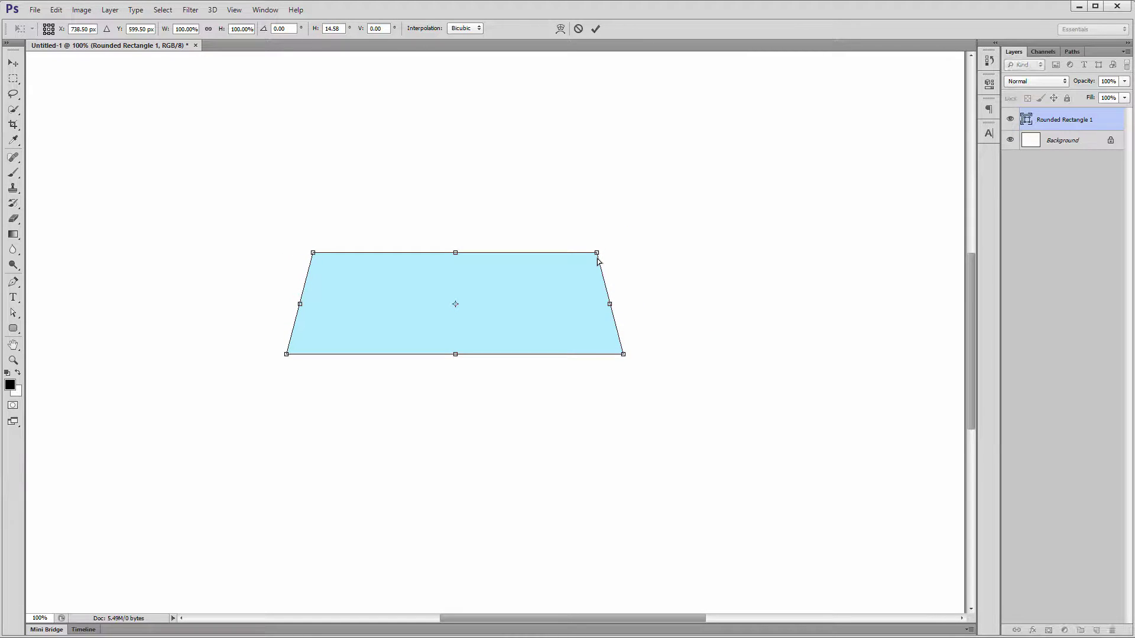
key(Escape)
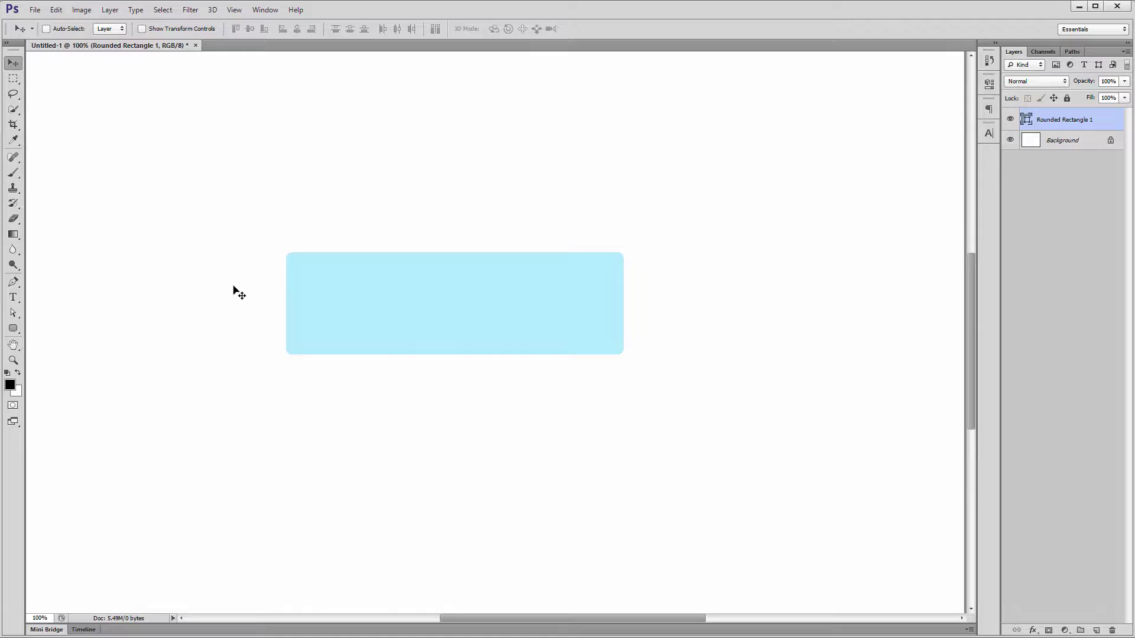
Marquee the top-left corner anchors with Direct Selection, then zoom and pan onto that corner
key(a)
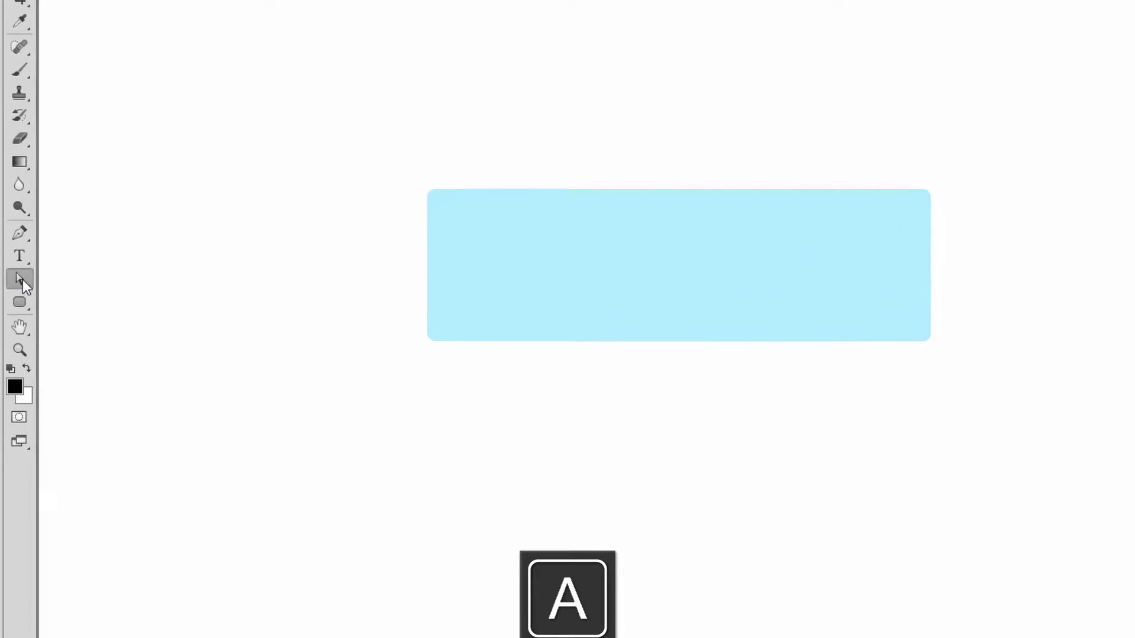
right_click(13, 313)
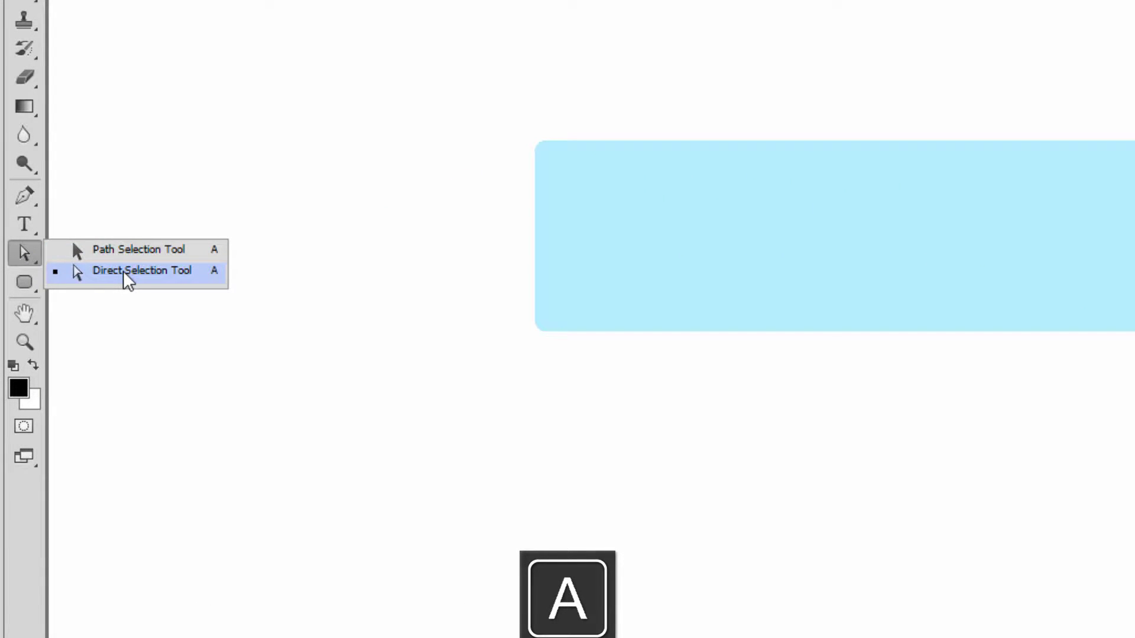
click(155, 250)
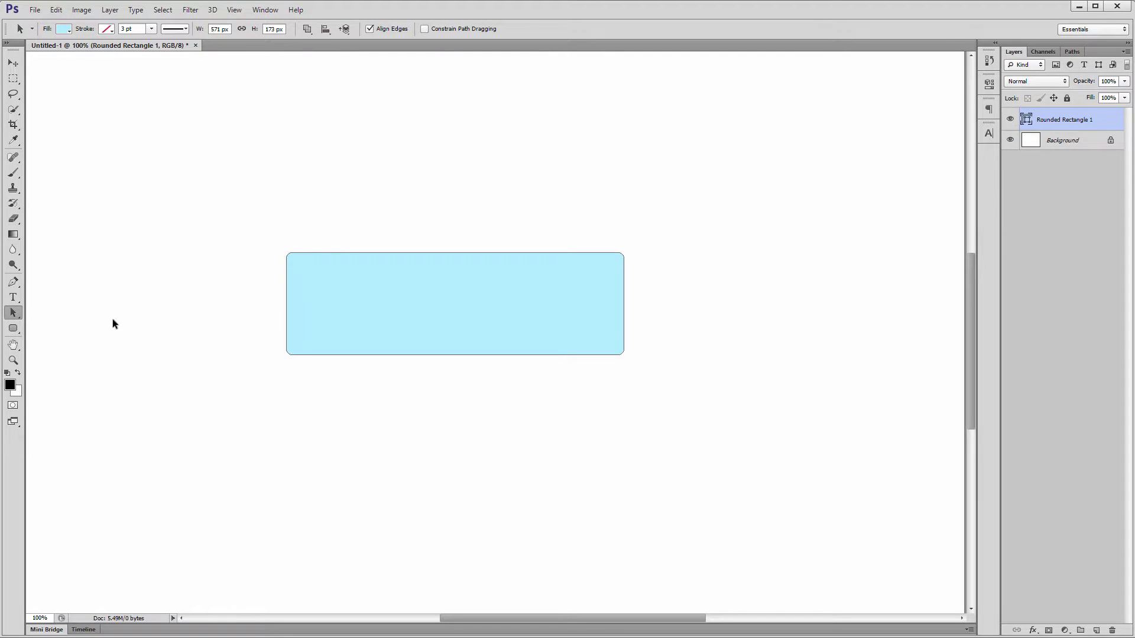
drag(21, 317, 57, 324)
drag(292, 240, 332, 333)
drag(297, 257, 340, 291)
drag(408, 286, 238, 282)
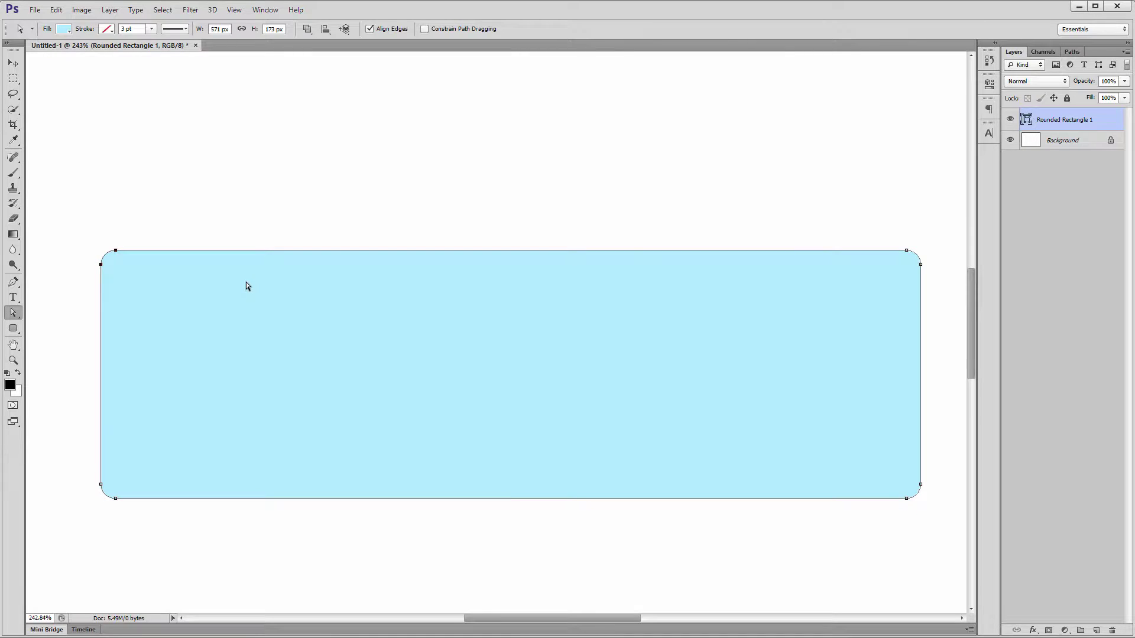
Select the top-right and top-left corner anchors, ending with a marquee across the whole top edge
scroll(246, 286, down, 2)
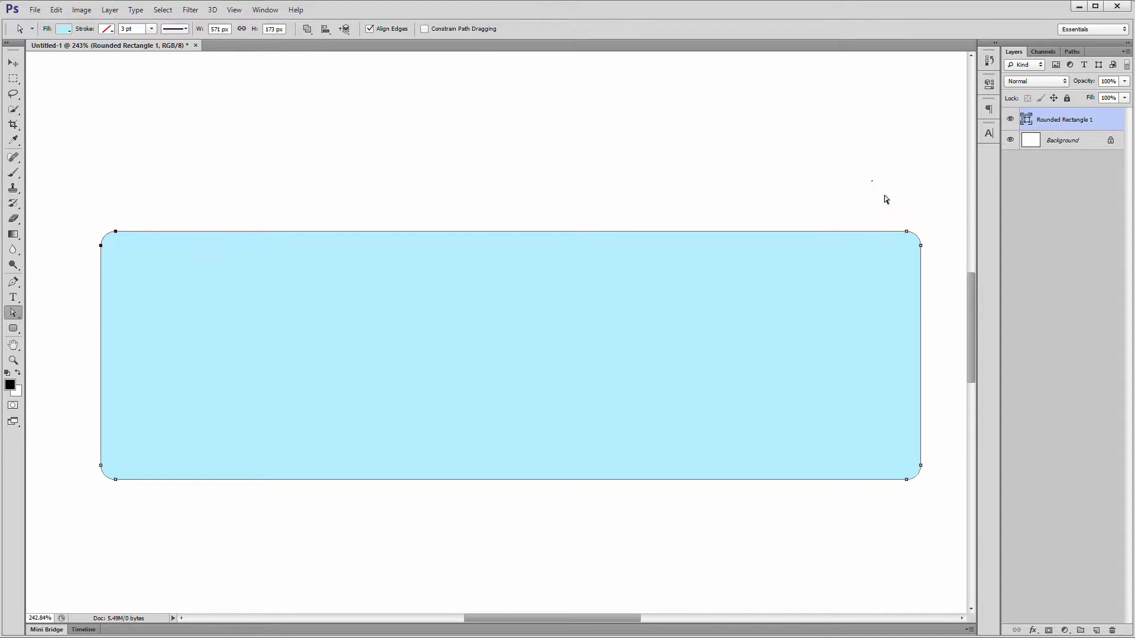
drag(871, 180, 938, 271)
key(shift)
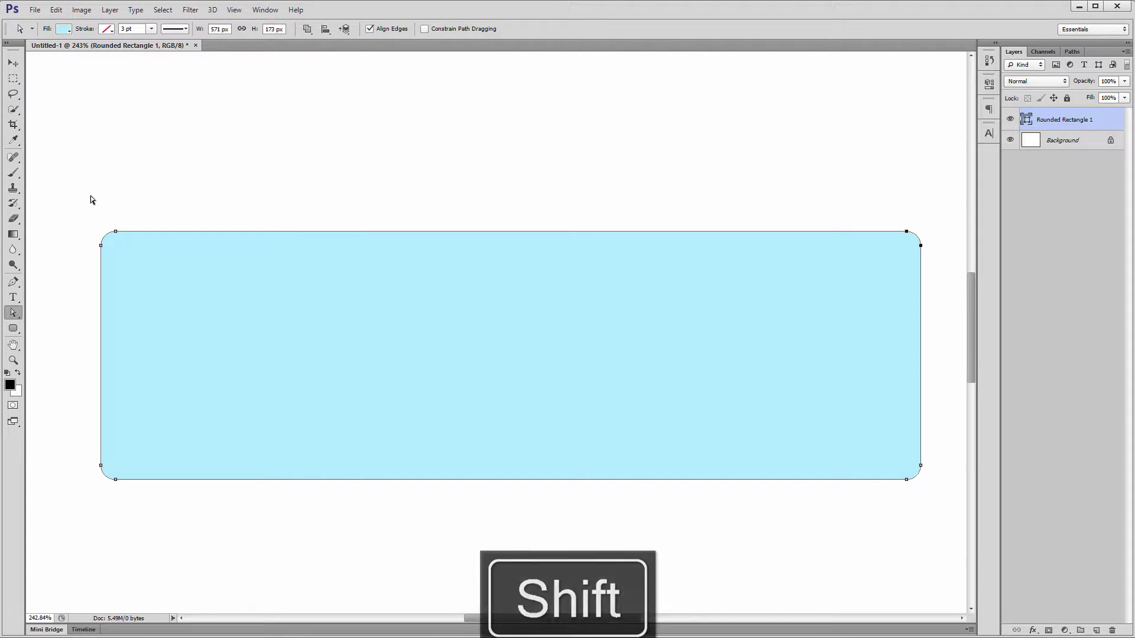
drag(72, 193, 166, 290)
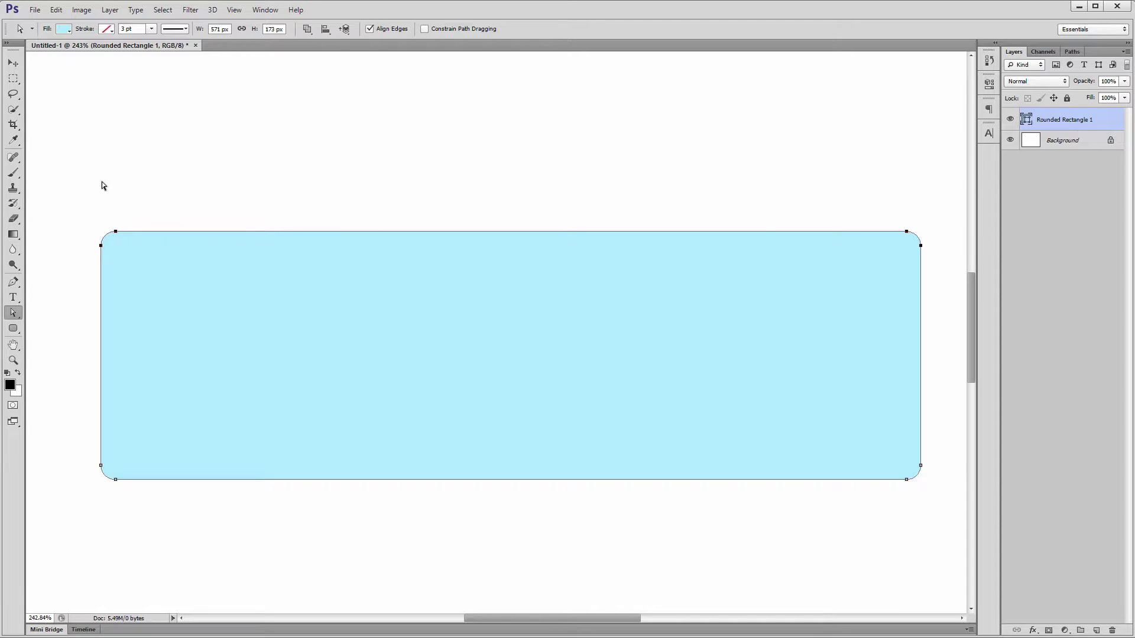
drag(81, 157, 932, 289)
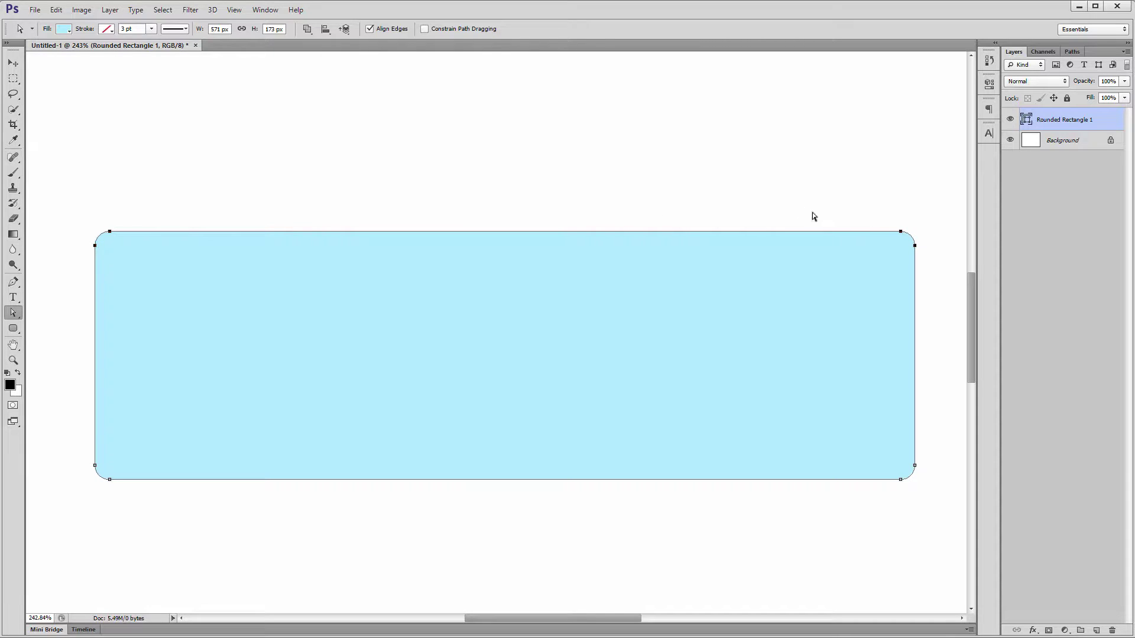
Shift the top-left corner anchors right with Shift+Right nudges and drags, slanting the left edge
key(ctrl+h)
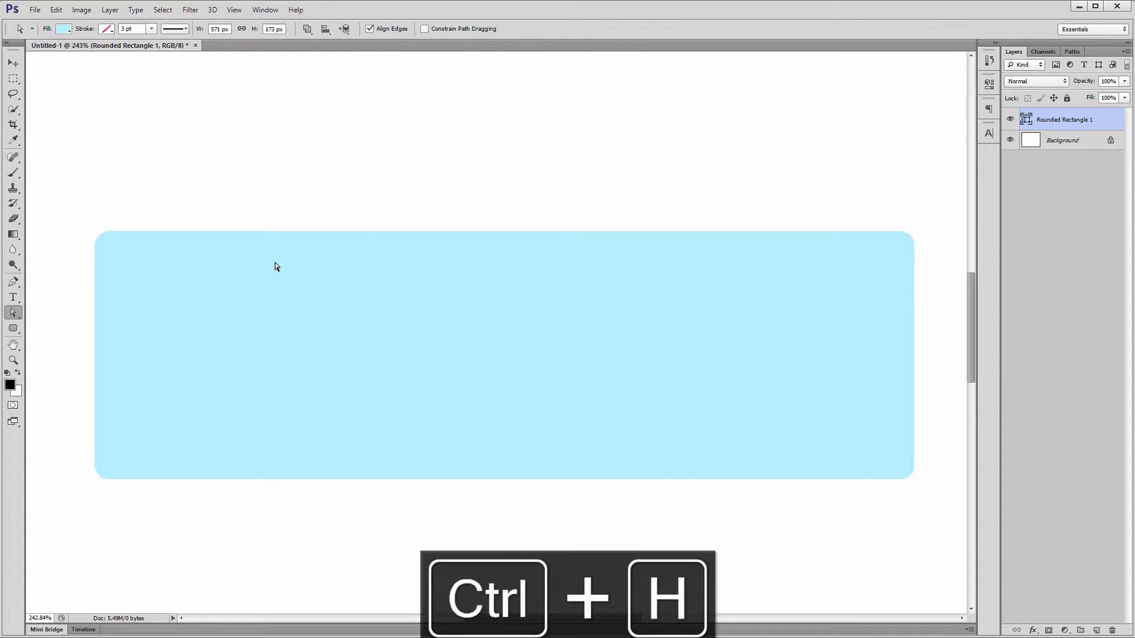
key(ctrl+h)
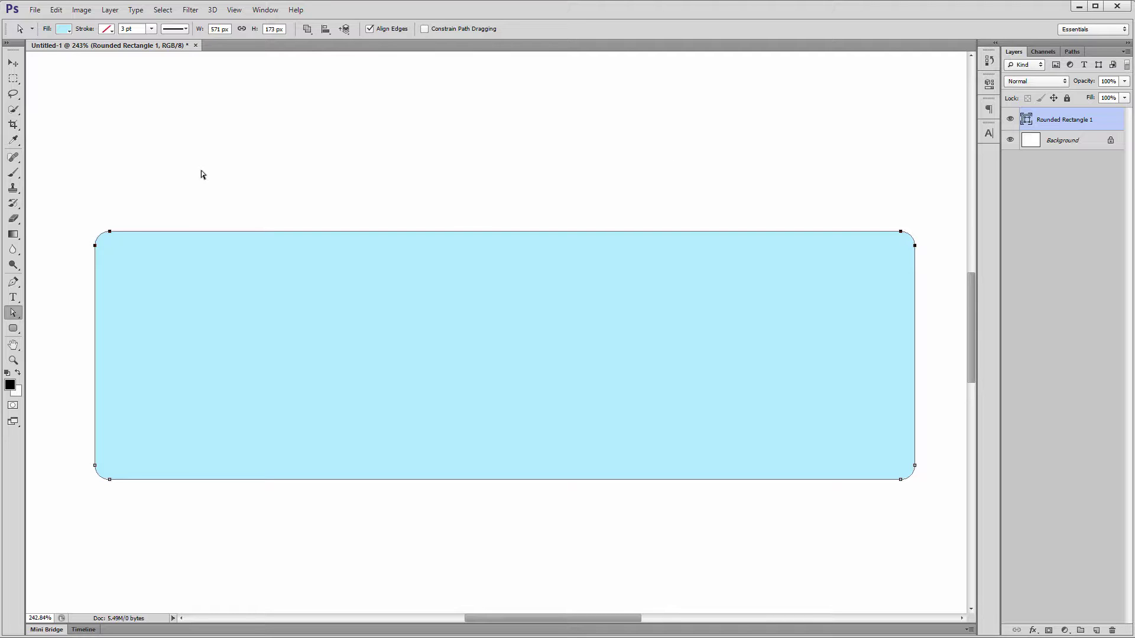
drag(76, 188, 153, 293)
key(Right)
key(Right)
key(Right)
key(Right)
key(Right)
key(Right)
key(Right)
key(Right)
key(Right)
key(Right)
key(Right)
key(Right)
key(Right)
key(Right)
key(Right)
key(Right)
key(Right)
key(Right)
key(Right)
key(Right)
key(Right)
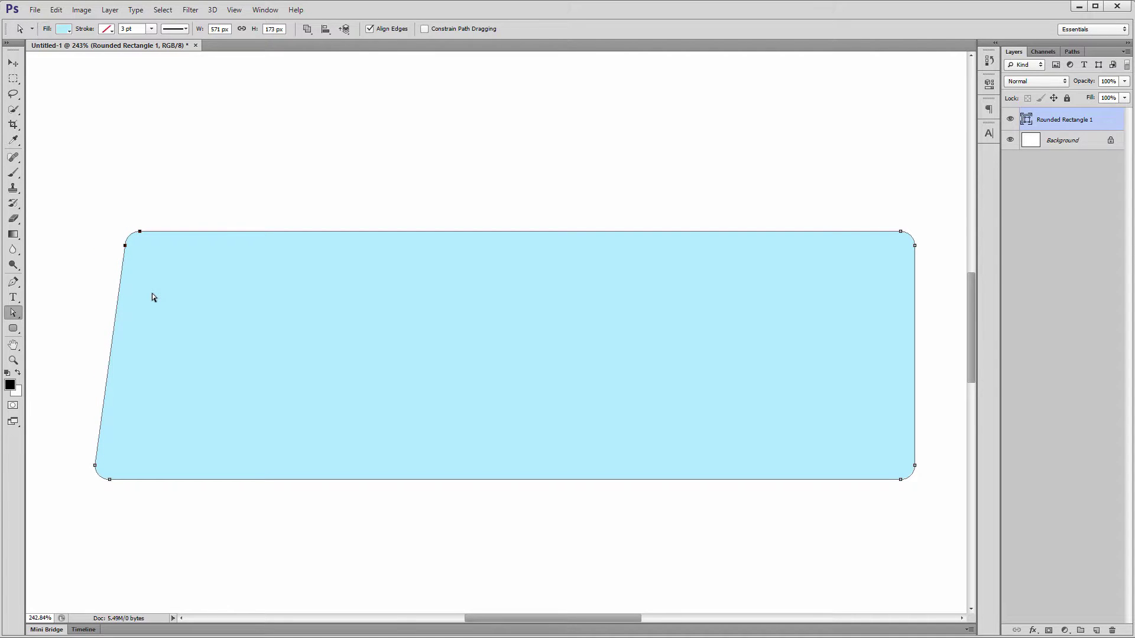
drag(141, 232, 261, 234)
key(shift+Right)
key(shift+Right)
key(shift+Right)
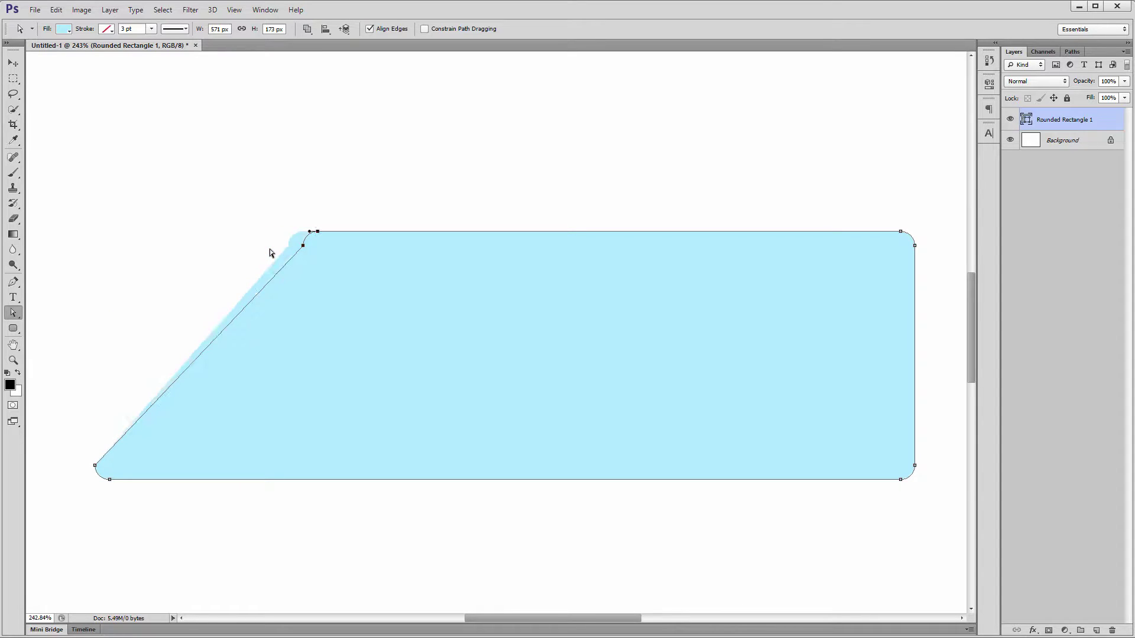
key(shift+Right)
key(shift+Right)
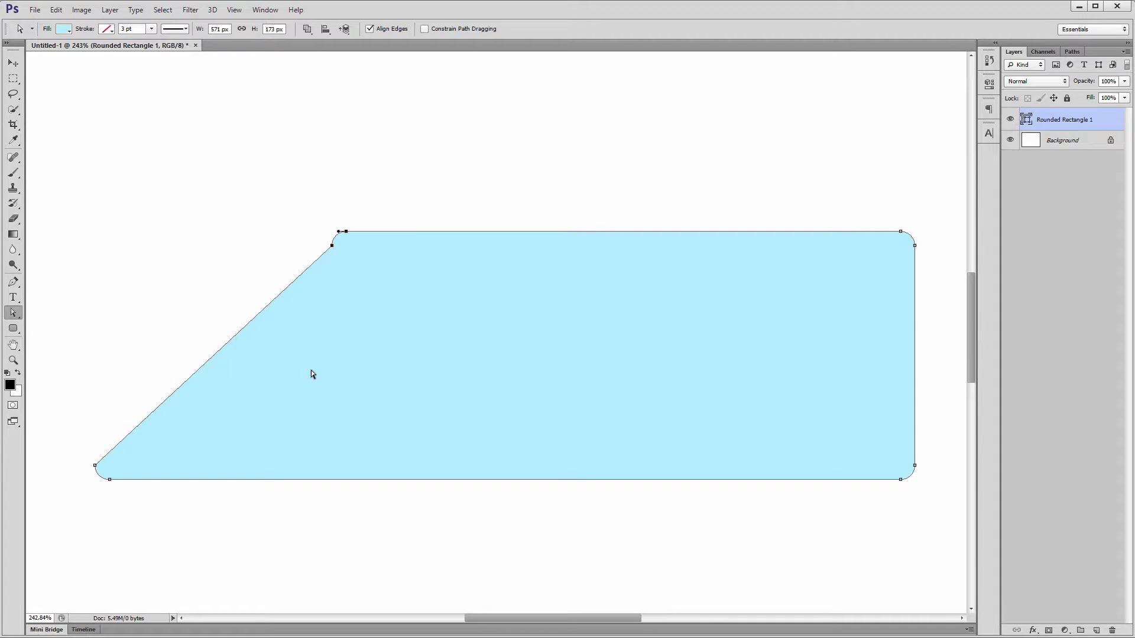
drag(332, 245, 125, 245)
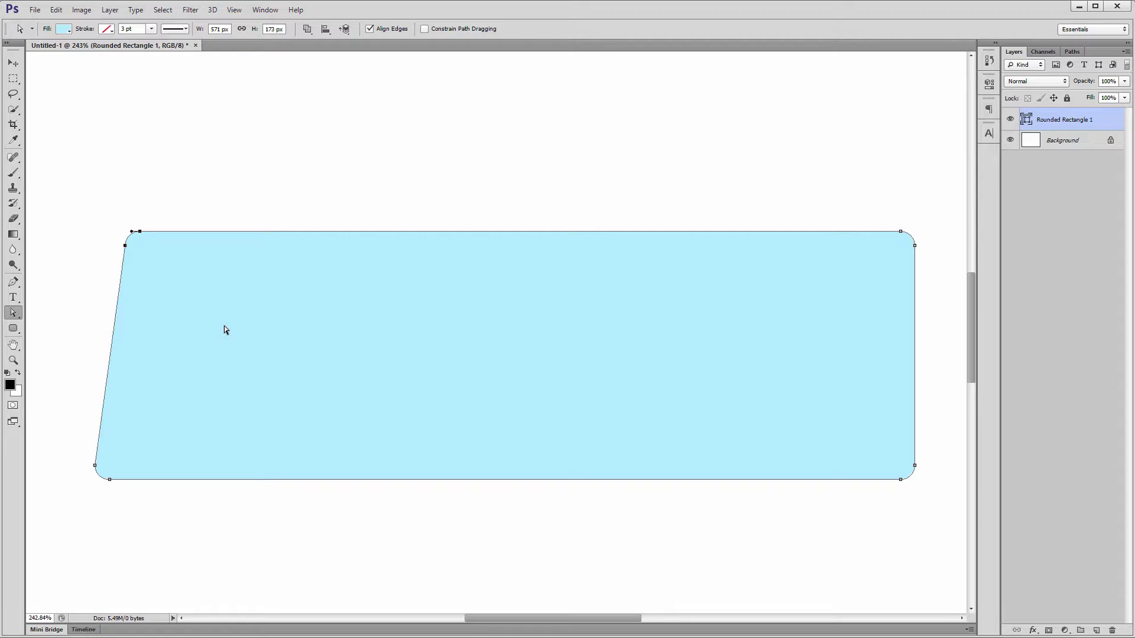
Reposition the rectangle path slightly and pick out its top-left corner anchor
click(271, 170)
drag(12, 310, 53, 309)
drag(143, 237, 129, 217)
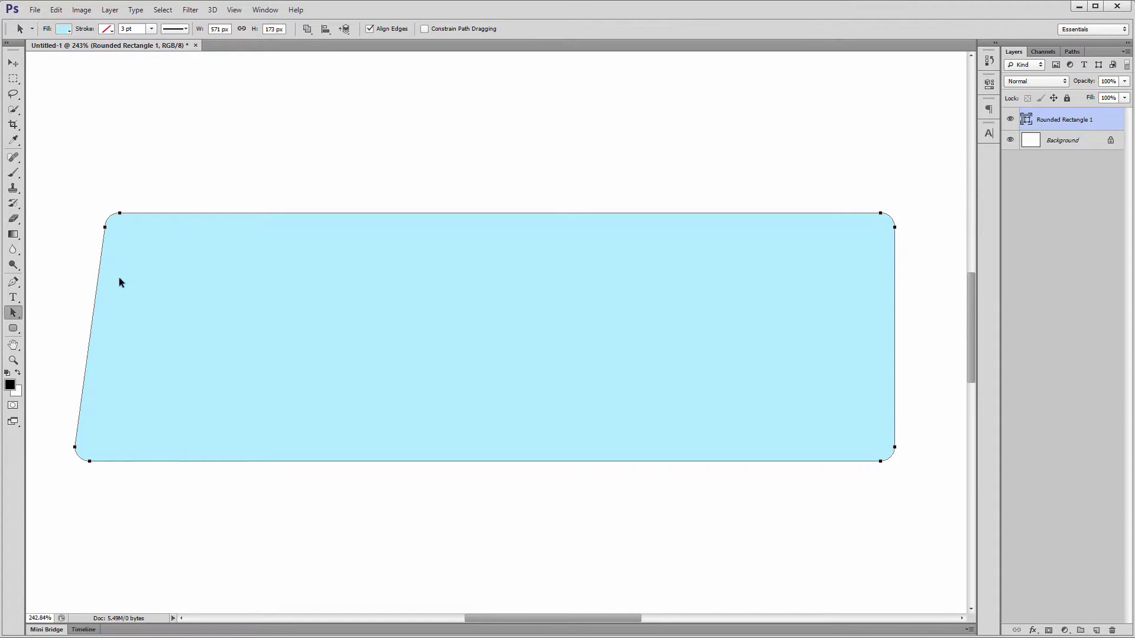
drag(13, 312, 57, 325)
click(119, 214)
drag(119, 217, 144, 223)
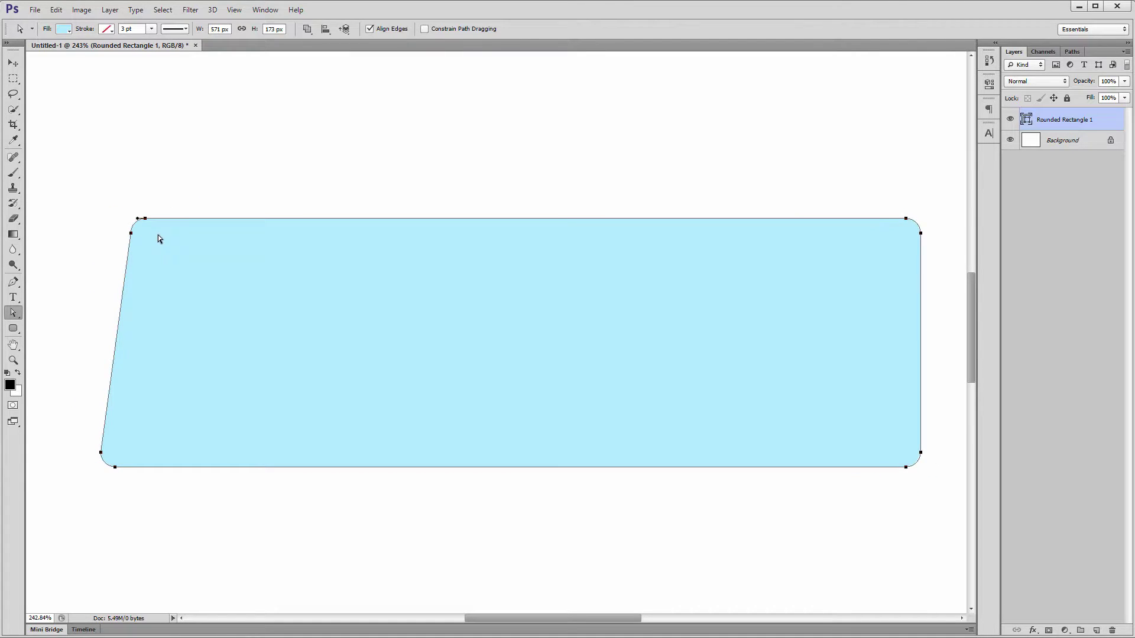
click(157, 236)
Slide the top-left corner right and top-right corner left into a symmetrical trapezoid, then select the path
key(shift+Right)
key(shift+Right)
key(shift+Right)
key(shift+Right)
key(shift+Right)
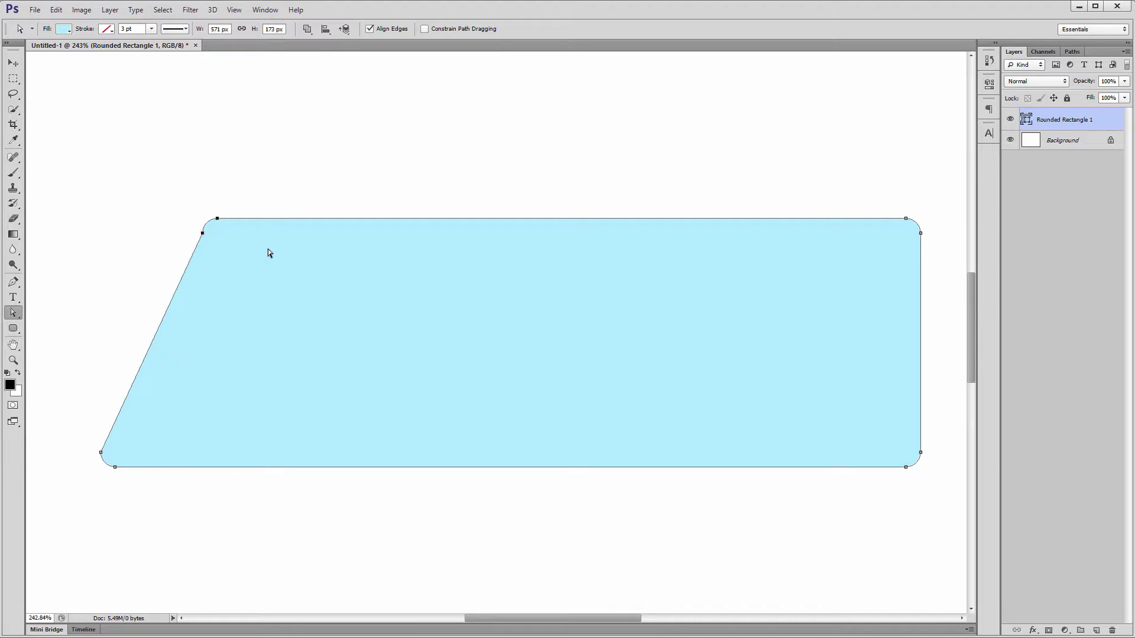
click(793, 205)
key(Return)
drag(824, 186, 943, 297)
key(shift+Left)
key(shift+Left)
key(shift+Left)
key(shift+Left)
key(shift+Left)
key(shift+Left)
key(shift+Left)
key(shift+Left)
key(shift+Left)
key(shift+Left)
key(shift+Left)
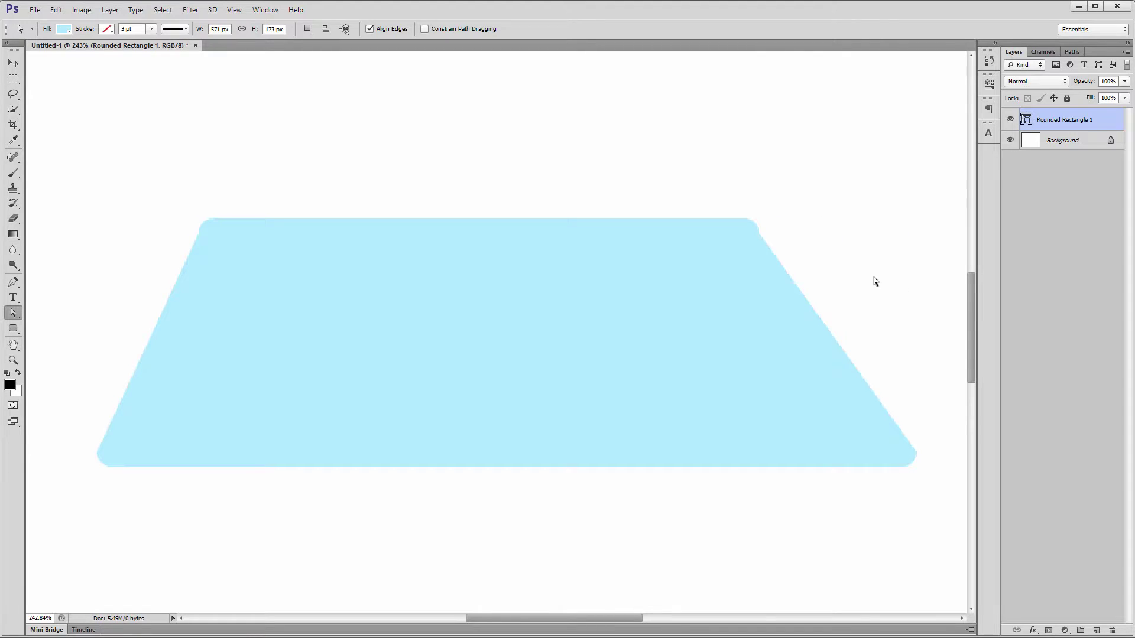
click(478, 298)
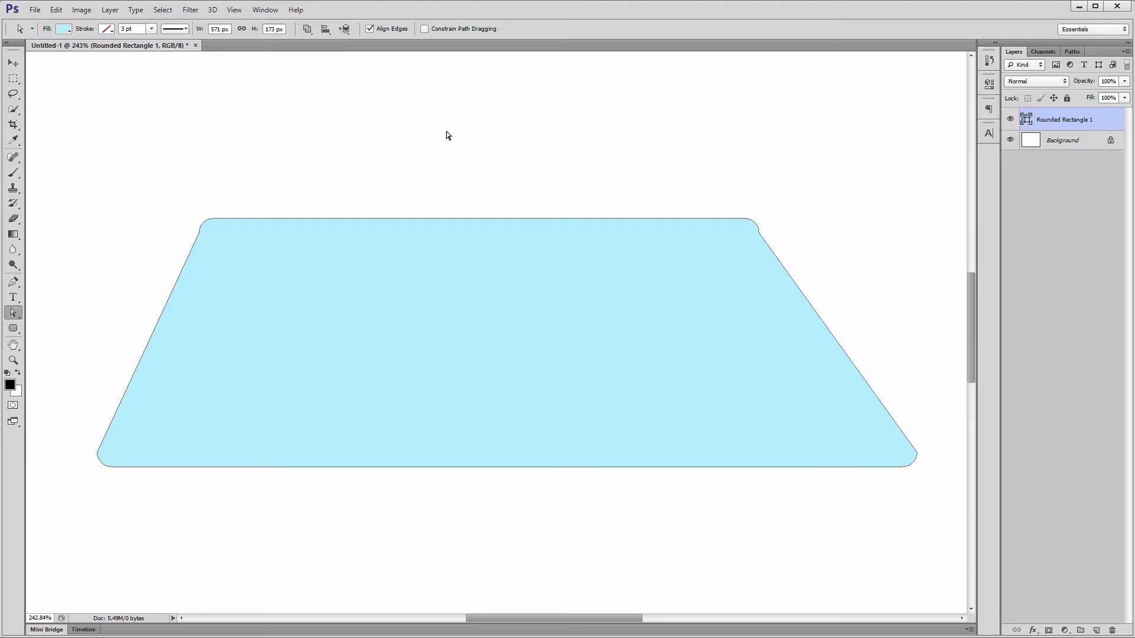
Draw a 10 px rounded rectangle and enlarge it into a wide screen just above the stand
key(ctrl+0)
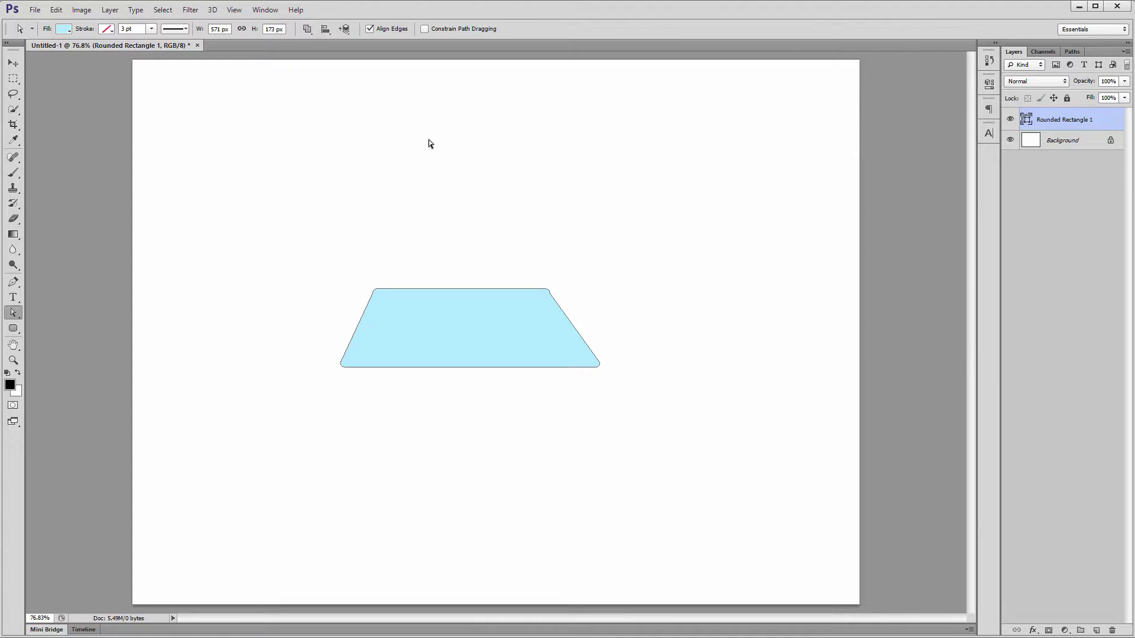
drag(12, 327, 74, 337)
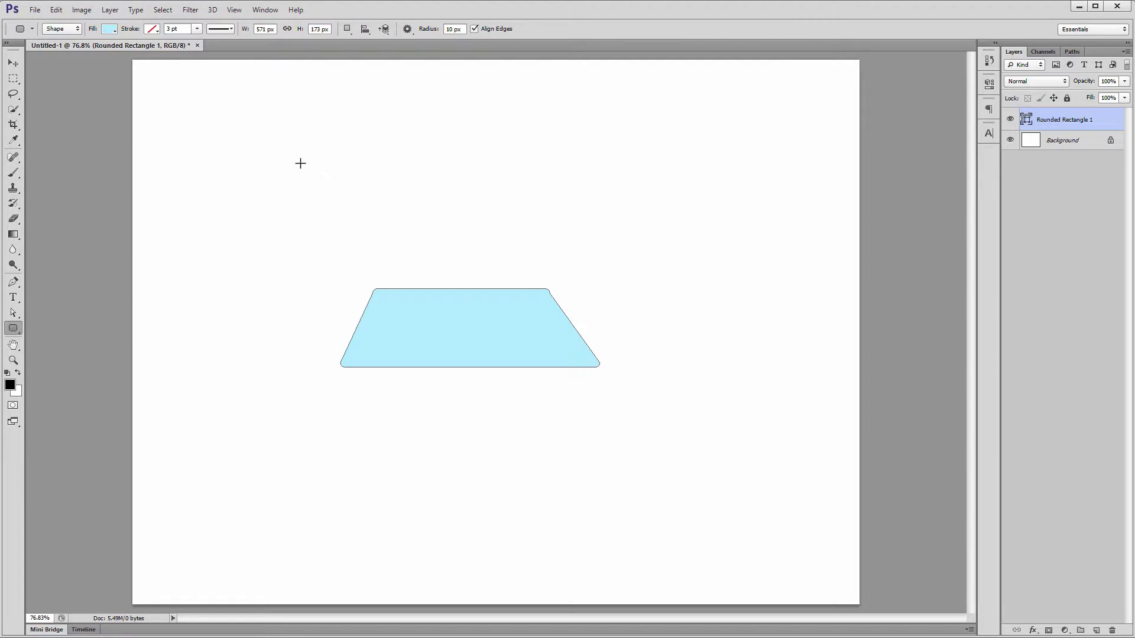
drag(201, 116, 354, 170)
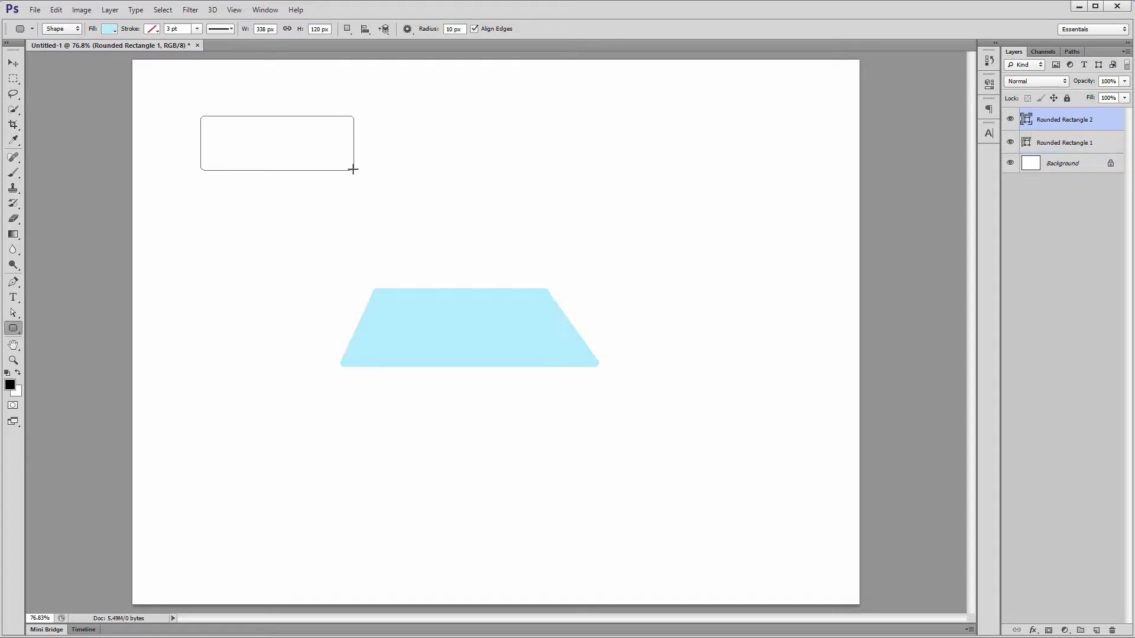
key(v)
drag(284, 142, 256, 130)
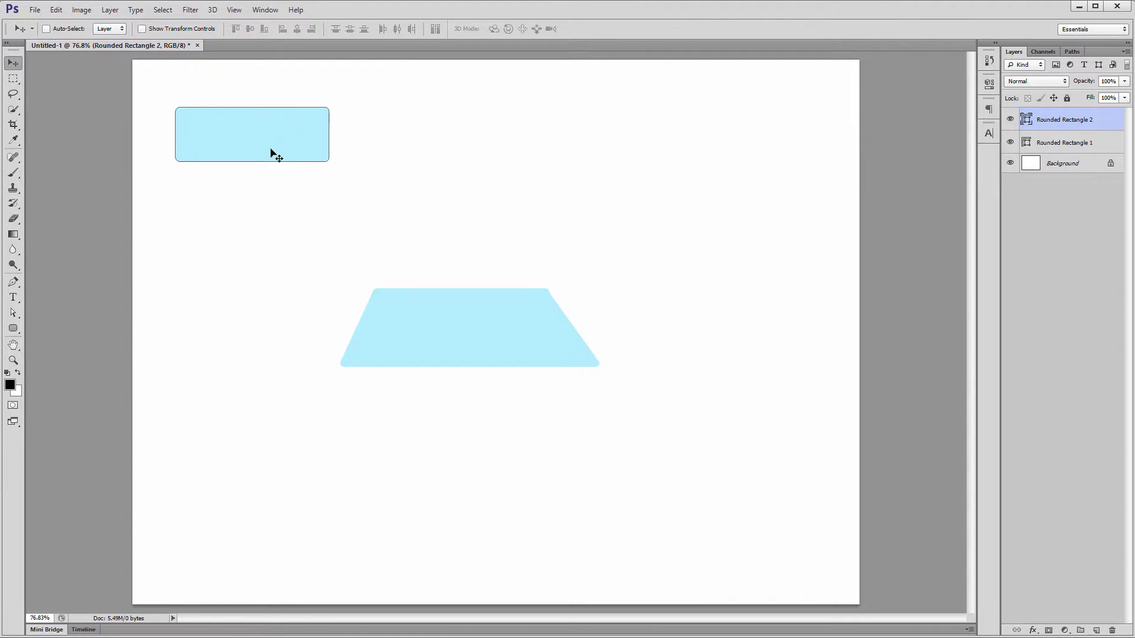
key(ctrl+t)
drag(329, 161, 780, 329)
key(Return)
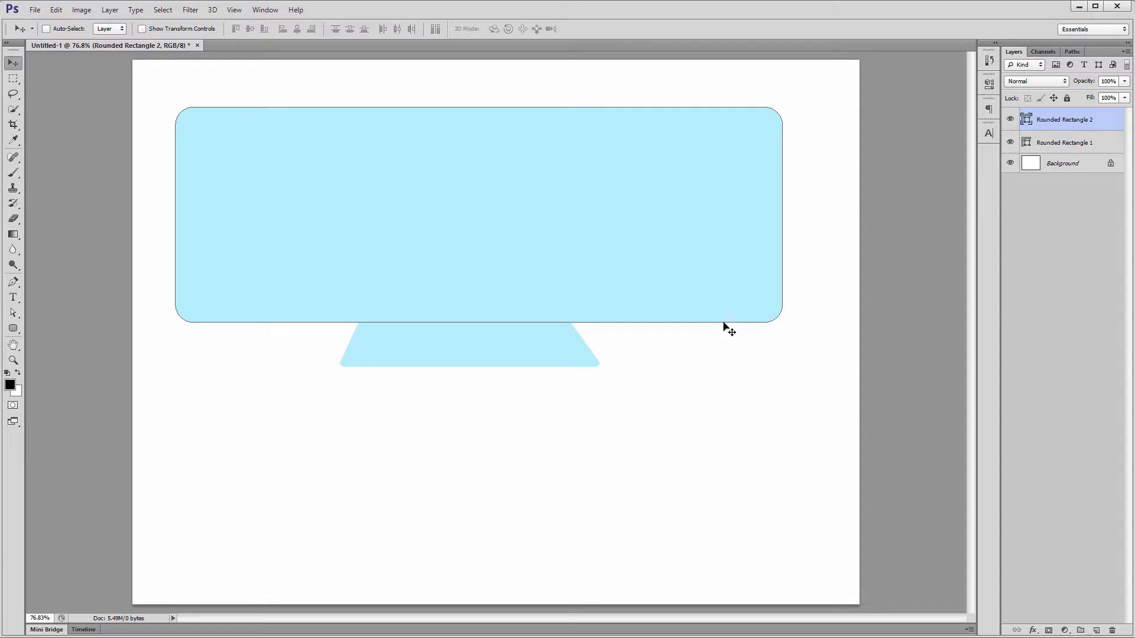
drag(684, 272, 689, 245)
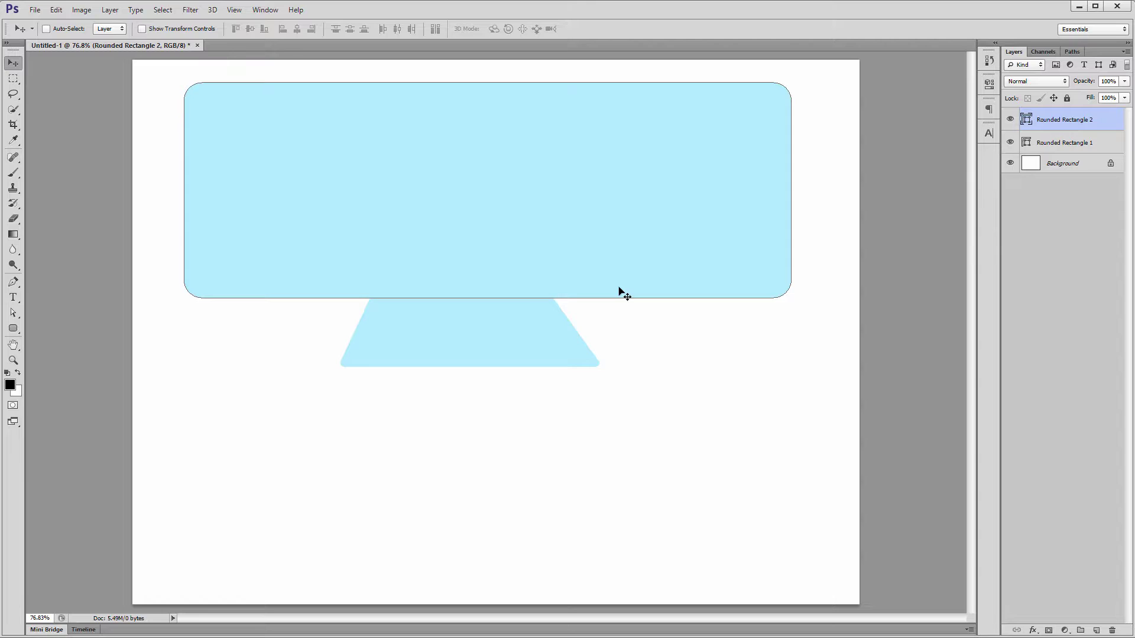
Draw a third large rounded rectangle below the screen
key(u)
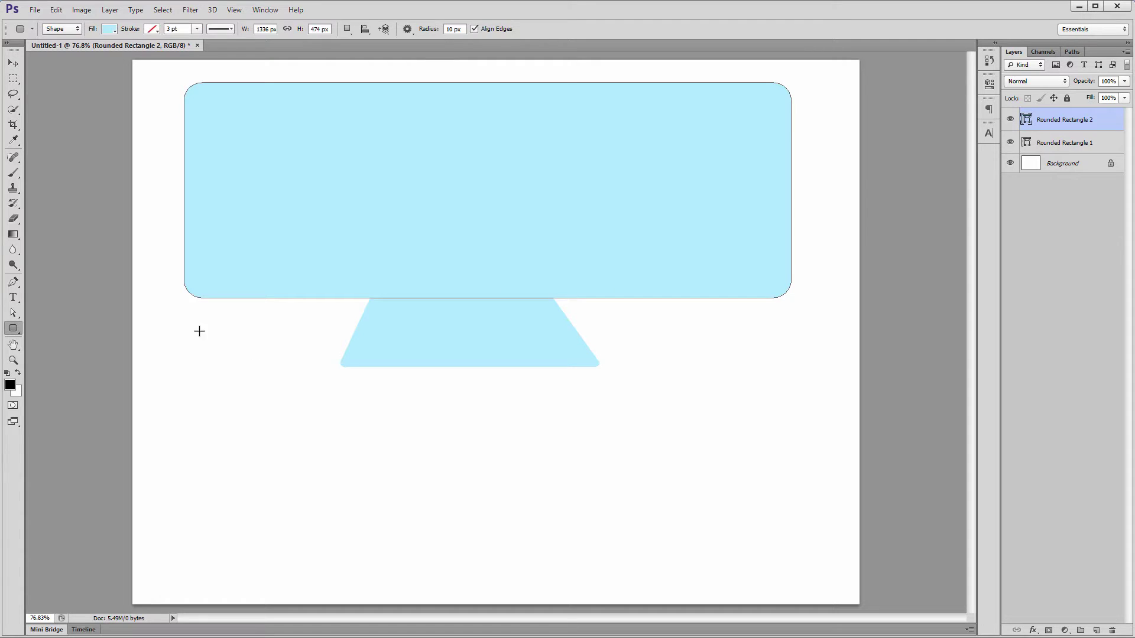
mouse_move(197, 329)
mouse_down()
mouse_move(273, 374)
mouse_move(771, 489)
mouse_move(919, 557)
mouse_up()
key(v)
key(Return)
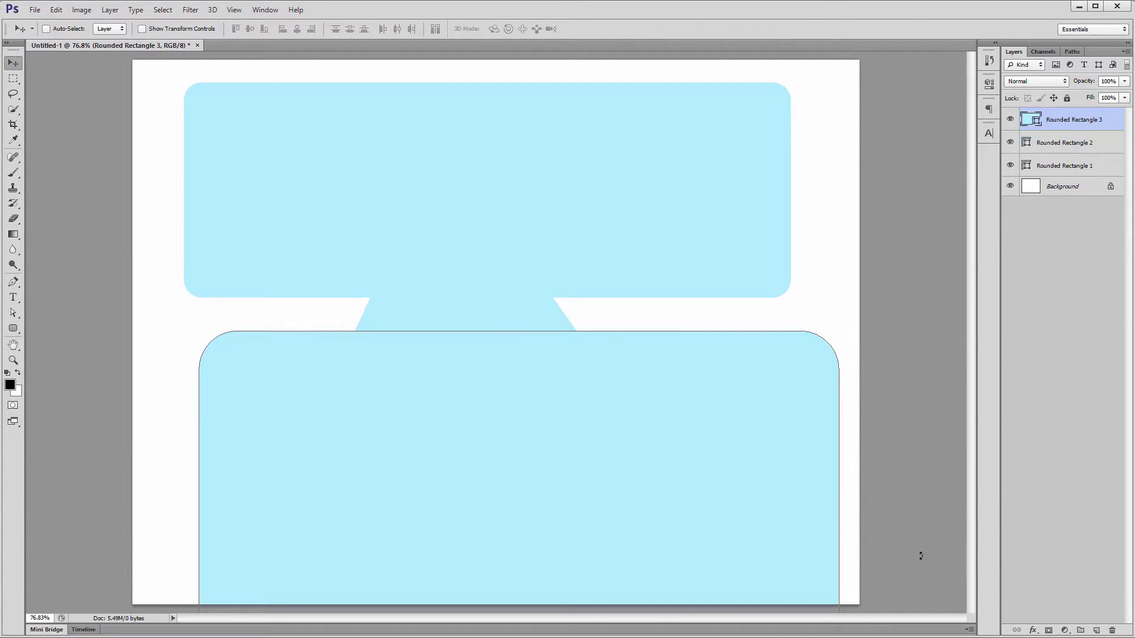
Move the large rectangle up, recolour it dark blue, then delete that layer
drag(816, 462, 712, 221)
double_click(1031, 120)
click(753, 350)
key(Return)
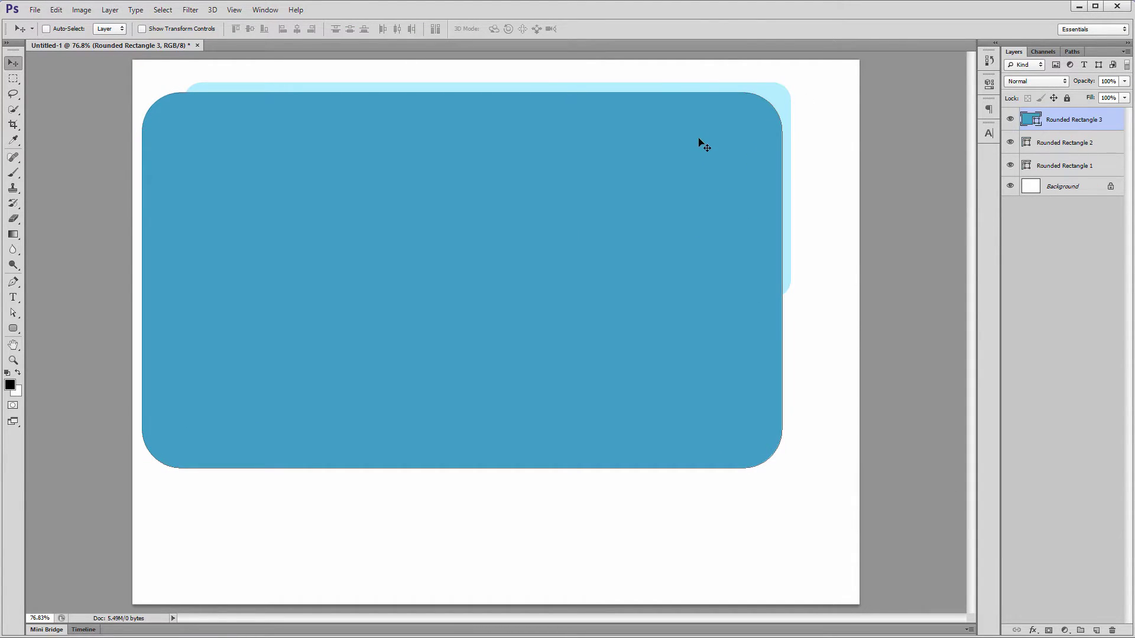
key(Delete)
Draw a small rounded rectangle below the stand and widen it to 967 px
key(u)
drag(267, 407, 450, 462)
key(a)
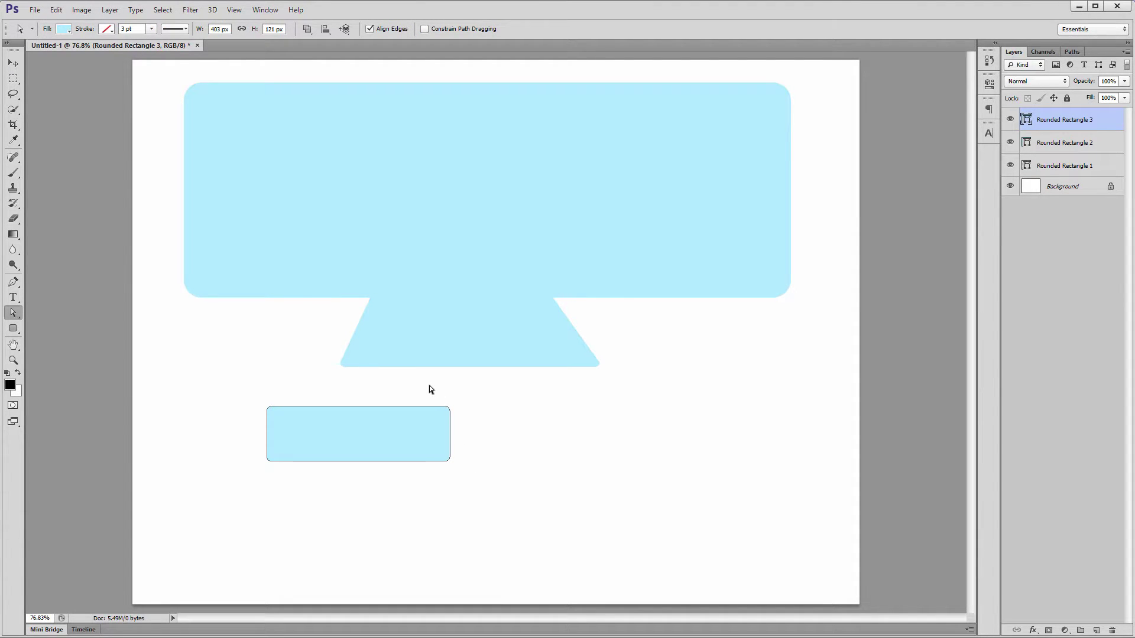
drag(429, 389, 484, 478)
key(shift+Right)
drag(453, 437, 666, 413)
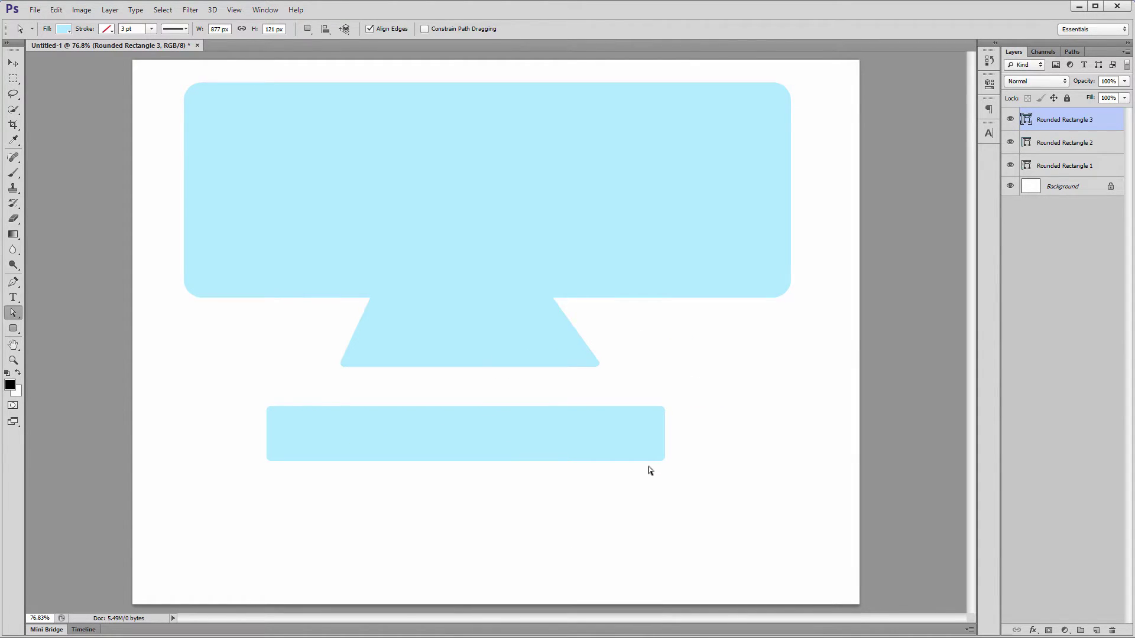
click(633, 439)
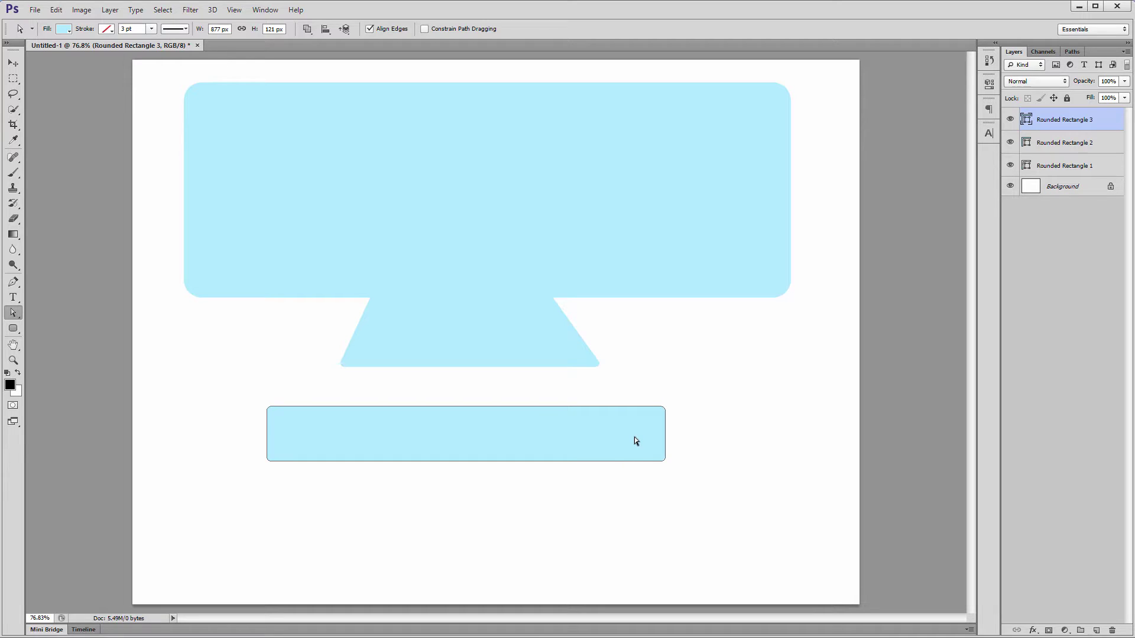
drag(634, 440, 703, 502)
key(shift+Right)
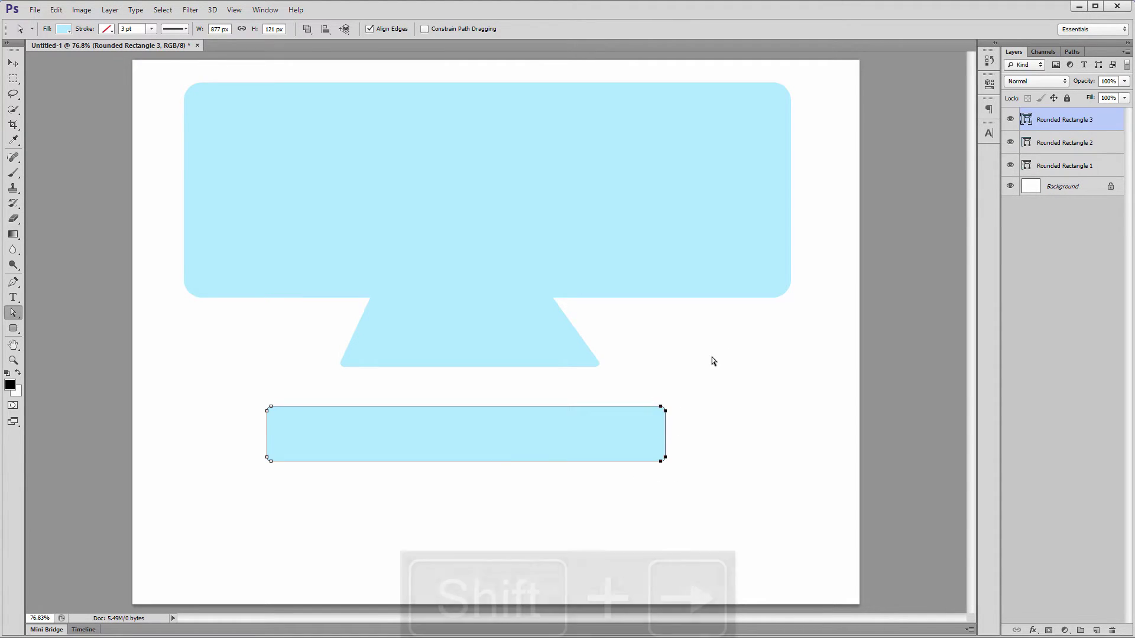
key(shift+Right)
key(shift+Right)
key(shift+Right)
key(shift+Right)
key(shift+Right)
key(shift+Right)
key(shift+Right)
key(shift+Right)
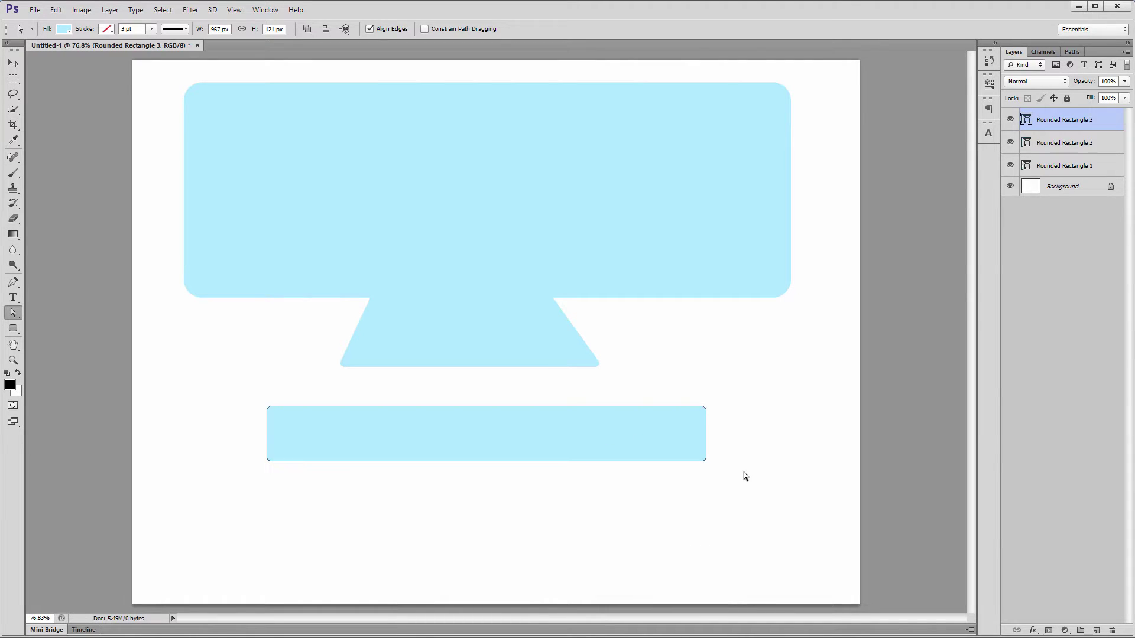
Push the bottom edge down, stretching the lower rectangle to about 330 px tall
key(shift+Down)
key(shift+Down)
key(shift+Down)
key(shift+Down)
key(shift+Down)
key(shift+Down)
key(shift+Down)
key(shift+Down)
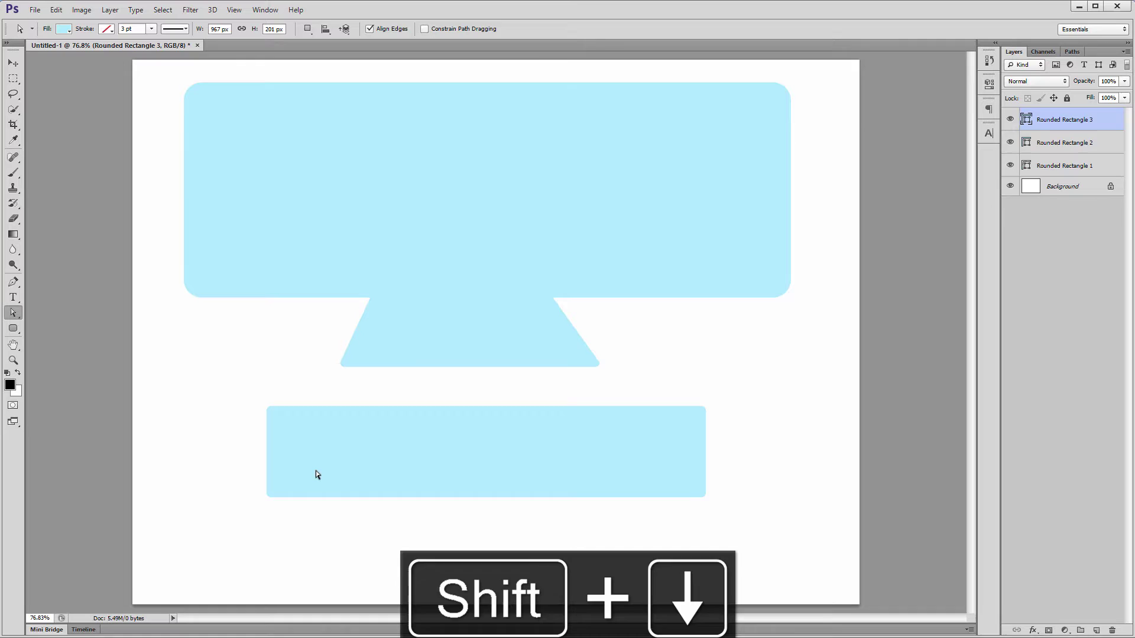
drag(314, 471, 192, 557)
drag(679, 480, 786, 523)
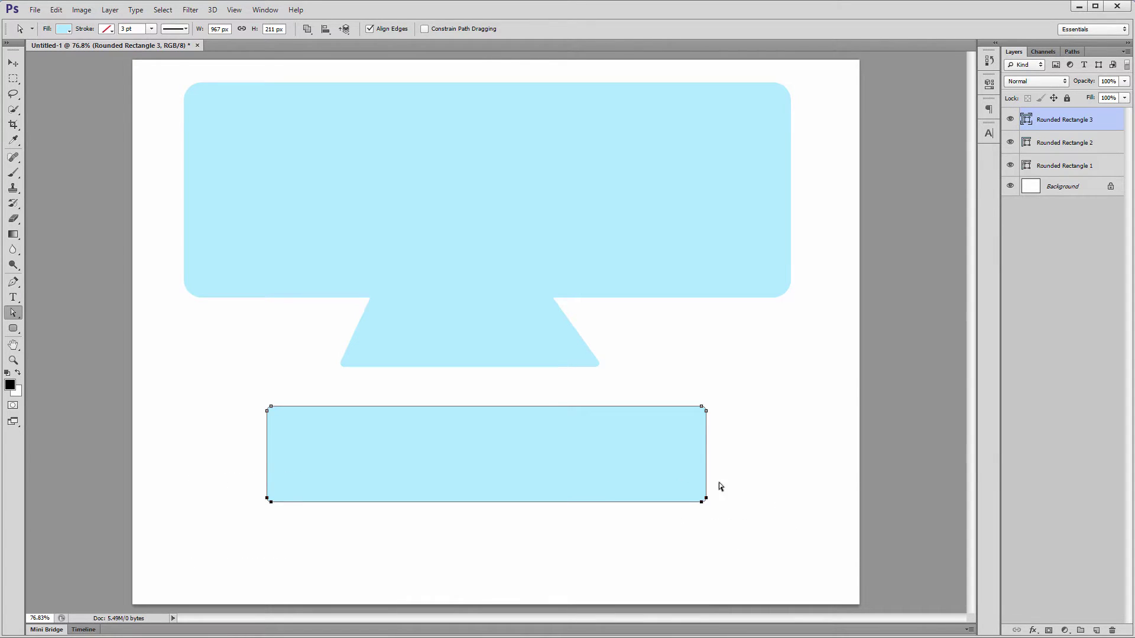
key(shift+Down)
key(shift+Down)
key(shift+Down)
key(shift+Down)
key(shift+Down)
key(shift+Down)
drag(563, 524, 561, 555)
key(Return)
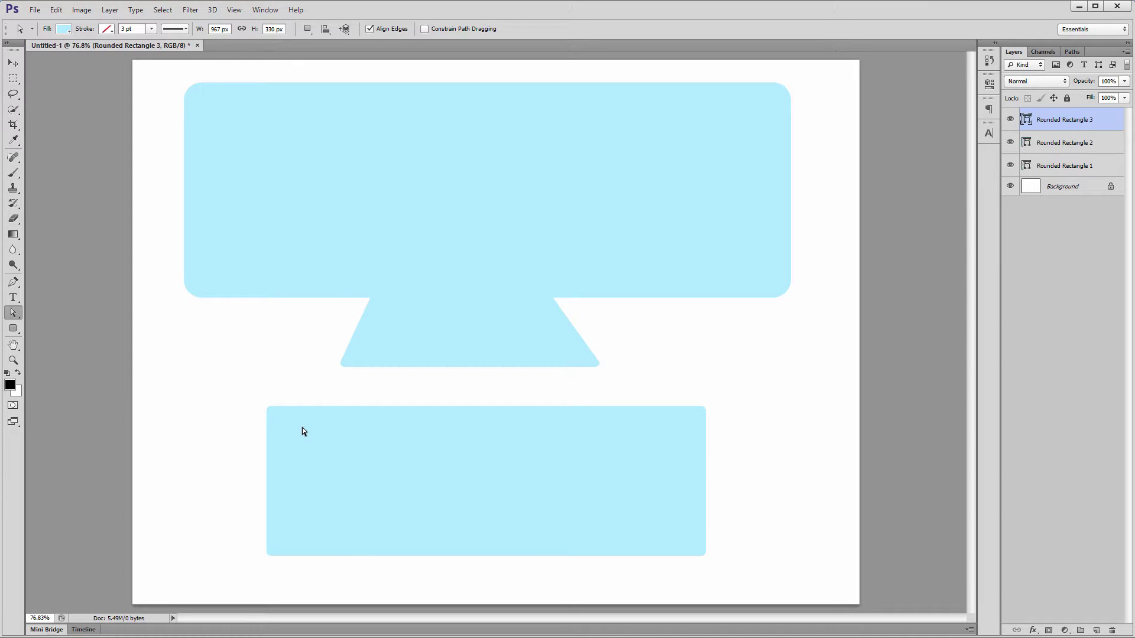
Shift the stretched lower rectangle, then revert it with Ctrl+E and Ctrl+Alt+Z
key(v)
drag(390, 473, 374, 455)
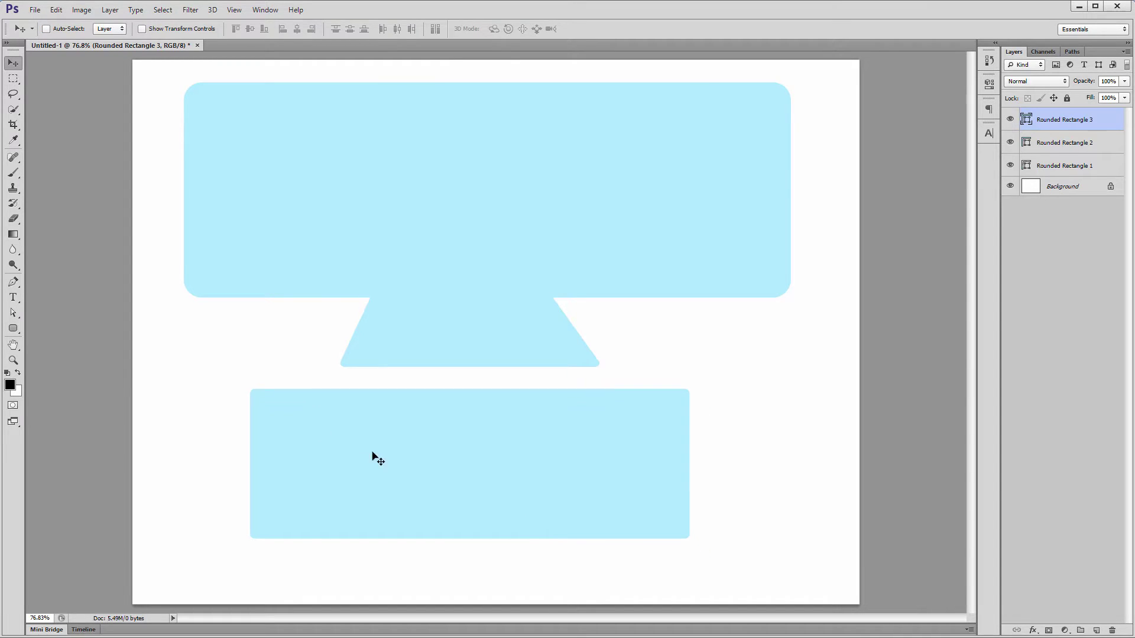
key(ctrl+e)
key(ctrl+alt+z)
key(ctrl+alt+z)
key(ctrl+alt+z)
Draw and scale a rounded rectangle below the stand, then set up a 1183 × 437 px, 10 px-radius one
key(u)
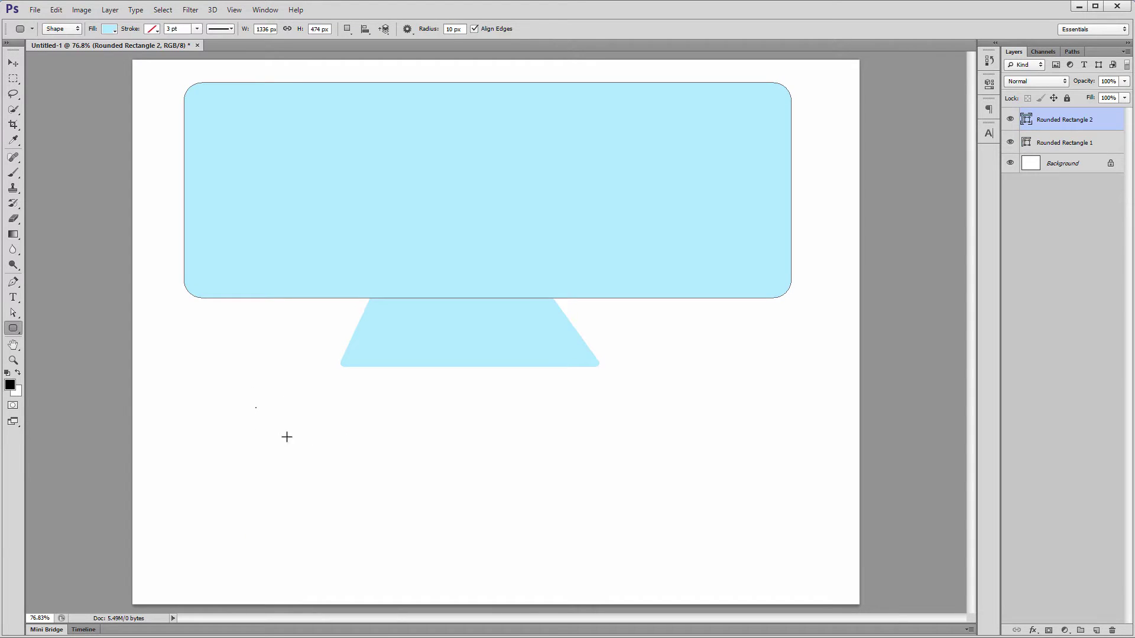
mouse_move(255, 407)
mouse_down()
mouse_move(386, 456)
mouse_move(317, 428)
mouse_move(774, 556)
mouse_up()
key(v)
key(ctrl+t)
key(Return)
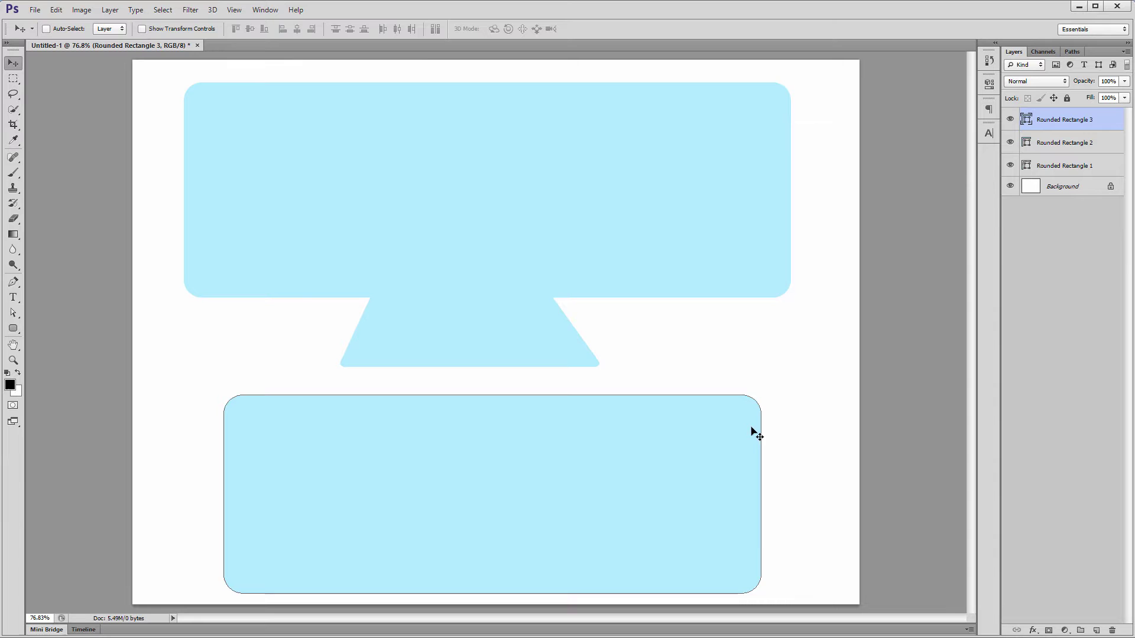
key(u)
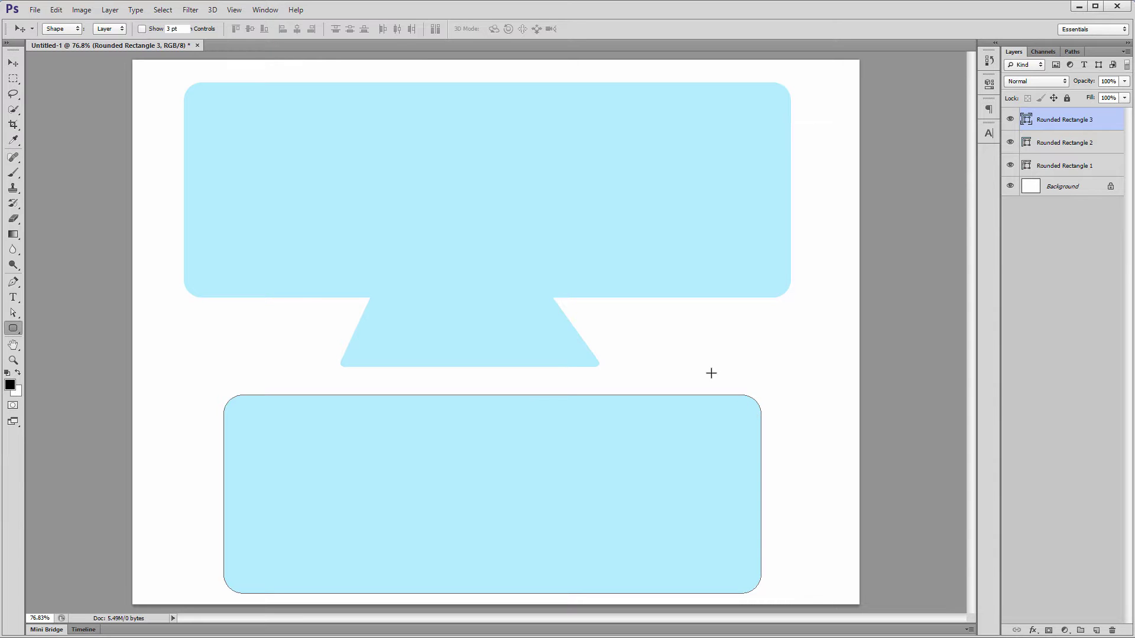
click(658, 343)
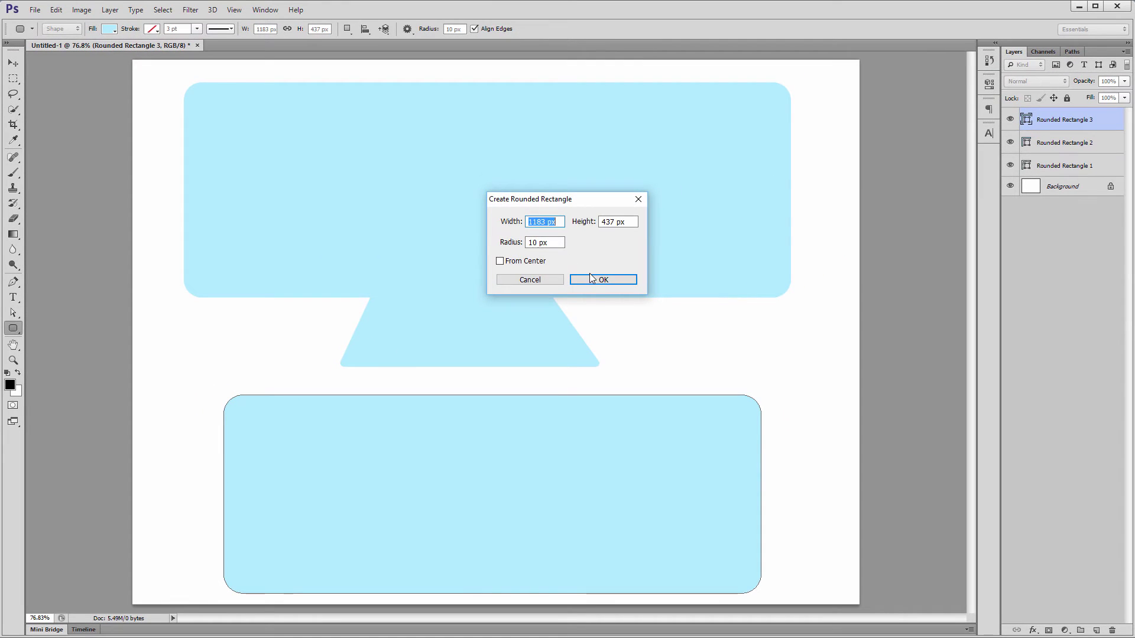
Create the 1183 × 437 px rounded rectangle and move it left and up
click(592, 278)
key(v)
drag(735, 395, 312, 369)
Fill the new rectangle pink and drag it down over the blue shape
double_click(1026, 120)
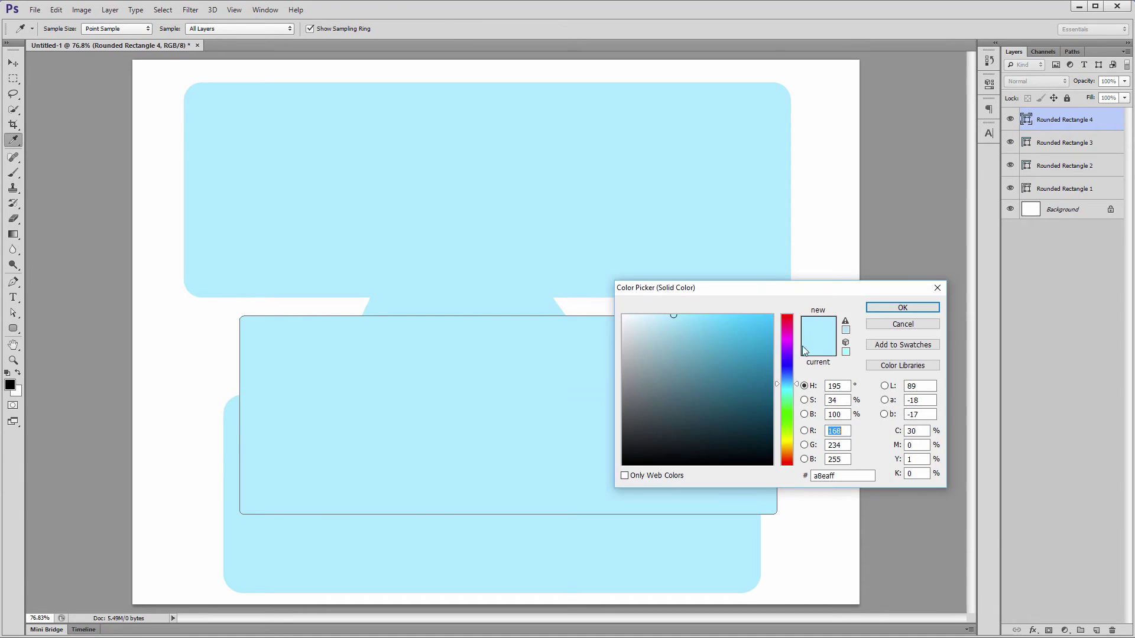
click(794, 329)
click(903, 307)
key(v)
drag(563, 371, 502, 468)
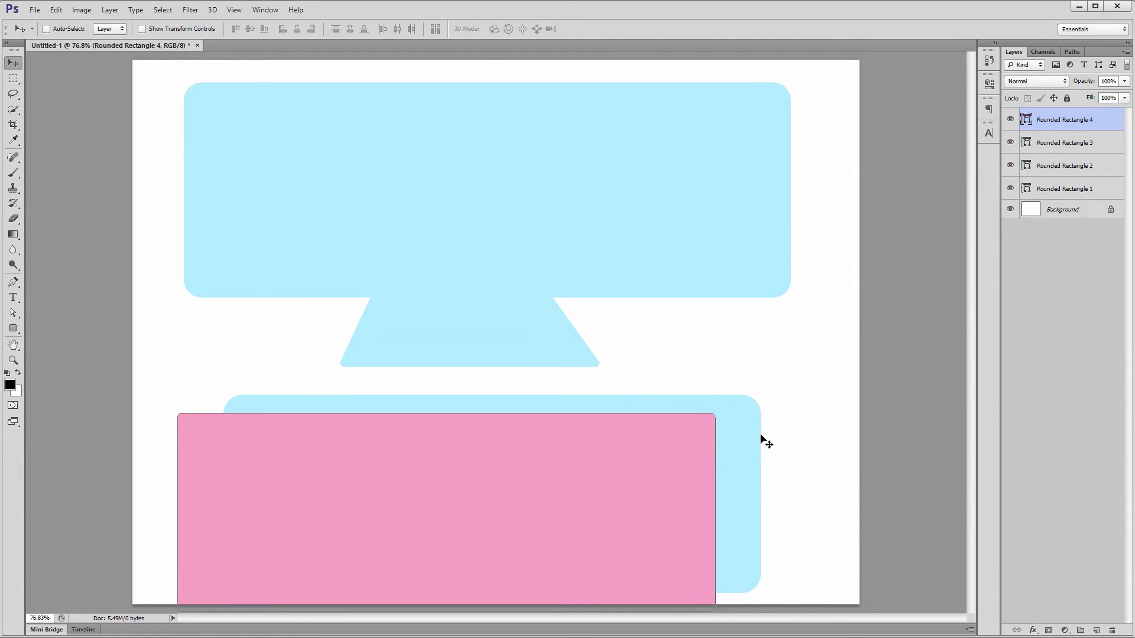
drag(712, 429, 711, 449)
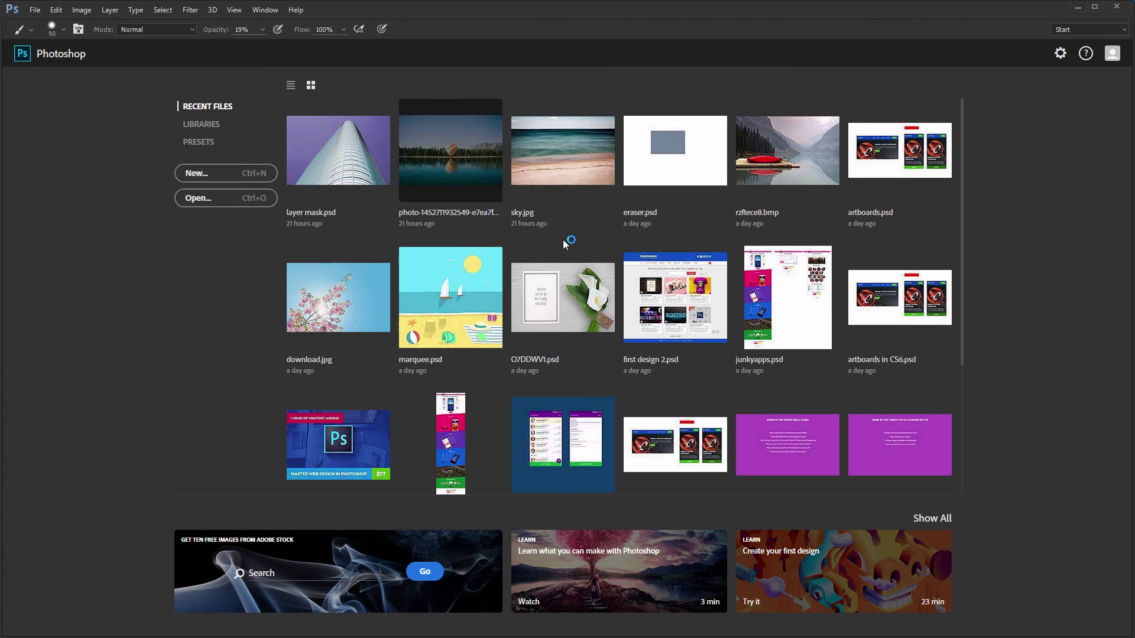
Create a new 1920×1080 document and draw a rounded rectangle with a 10 px corner radius
key(ctrl+n)
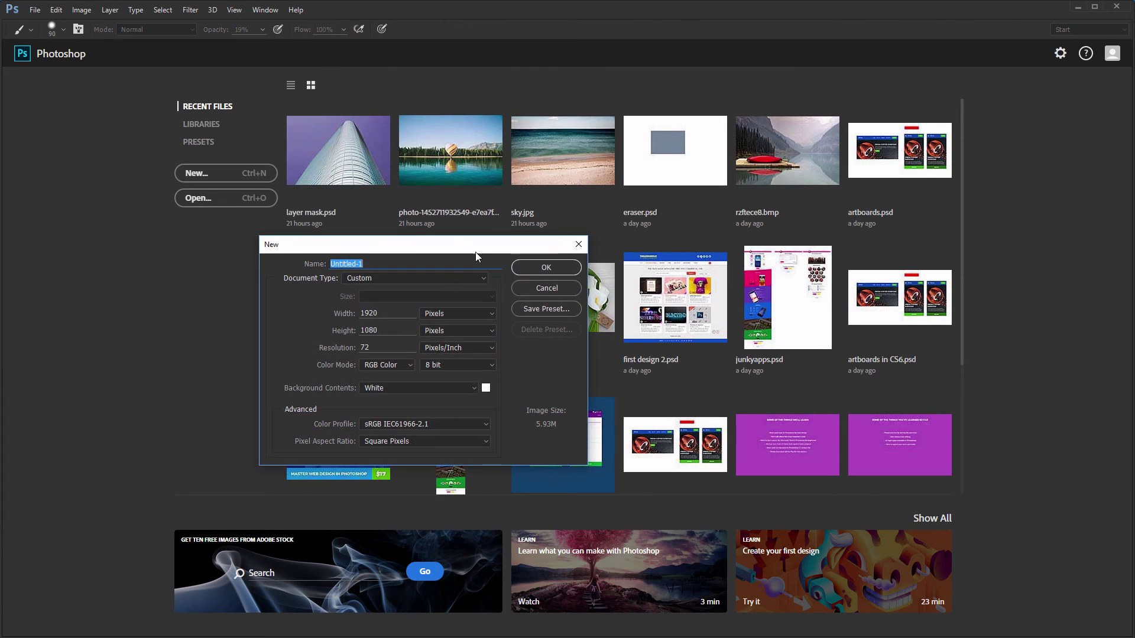
click(545, 267)
click(13, 325)
drag(308, 272, 463, 330)
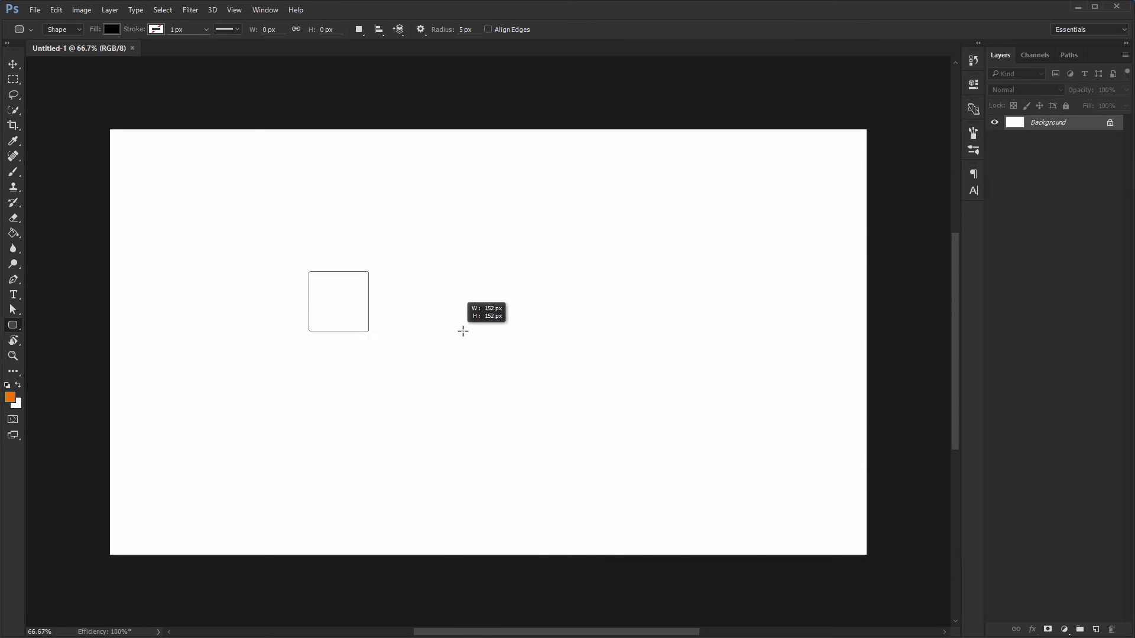
click(488, 29)
click(466, 29)
text(10)
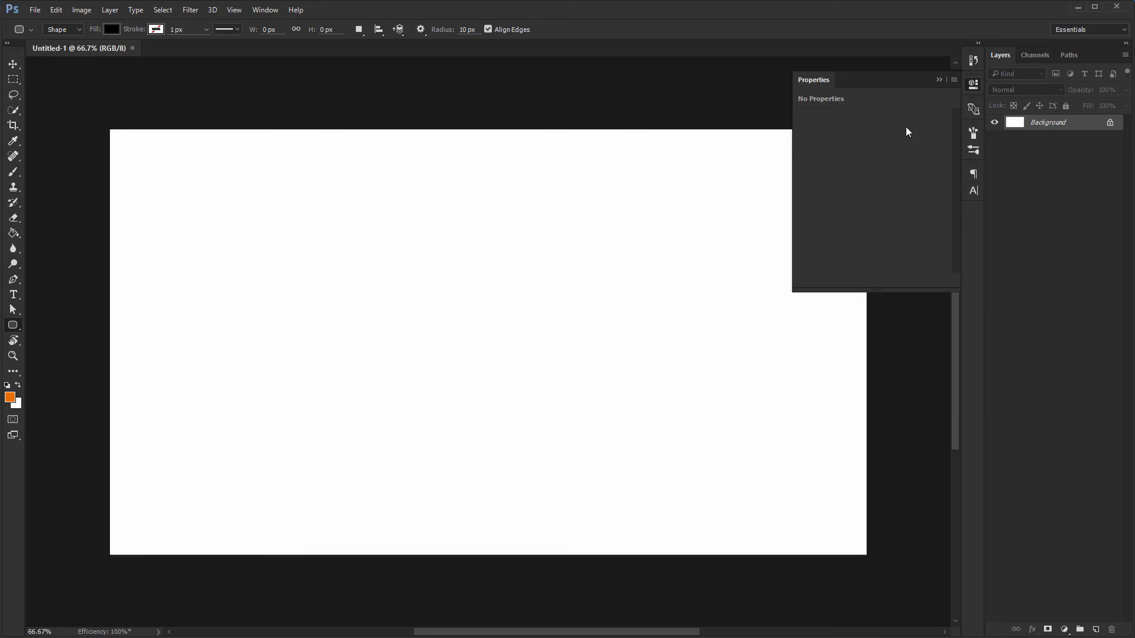
mouse_move(296, 245)
mouse_down()
mouse_move(469, 302)
mouse_move(501, 300)
mouse_move(329, 261)
mouse_move(856, 451)
mouse_up()
key(h)
Fill the new rounded rectangle shape with purple
double_click(1011, 124)
click(1101, 251)
click(805, 152)
click(786, 260)
click(937, 231)
click(374, 272)
Enlarge the purple rectangle into a wide 1773×477 px box
drag(681, 382, 705, 380)
key(Return)
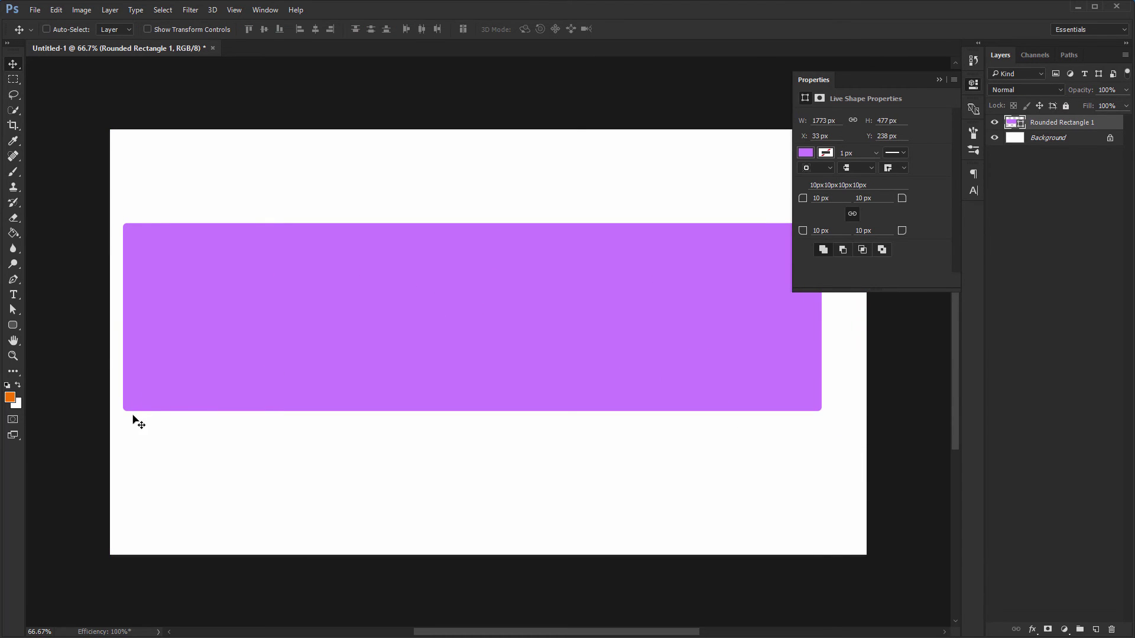
click(973, 83)
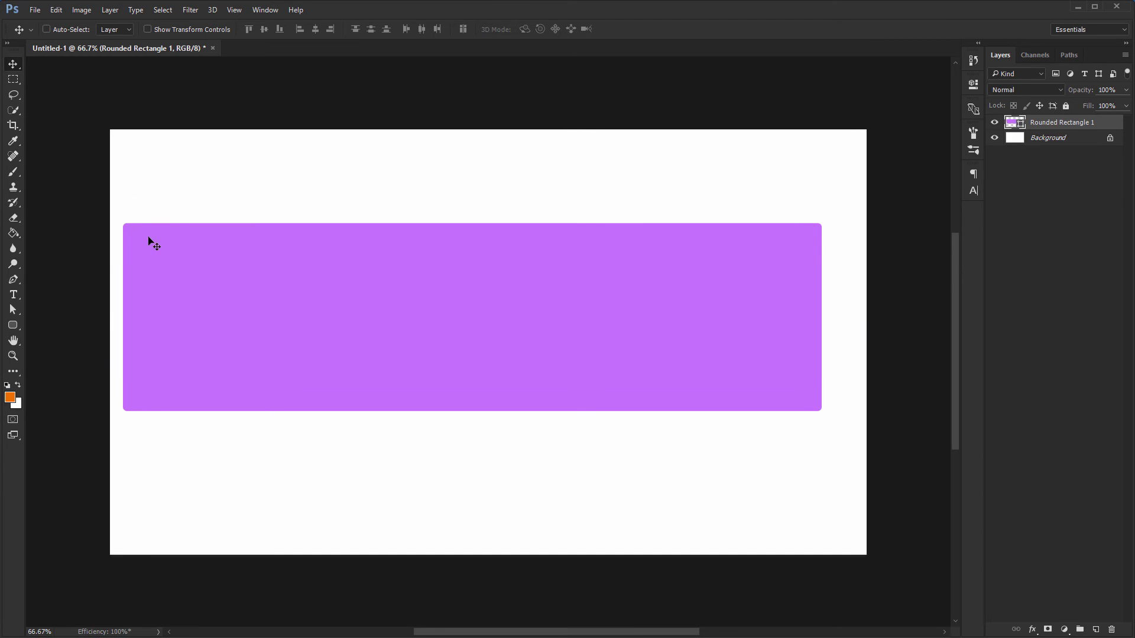
Shrink the rectangle to about 23% and shift its right-side anchors 40 px right
key(ctrl+t)
drag(819, 411, 283, 266)
key(Return)
key(a)
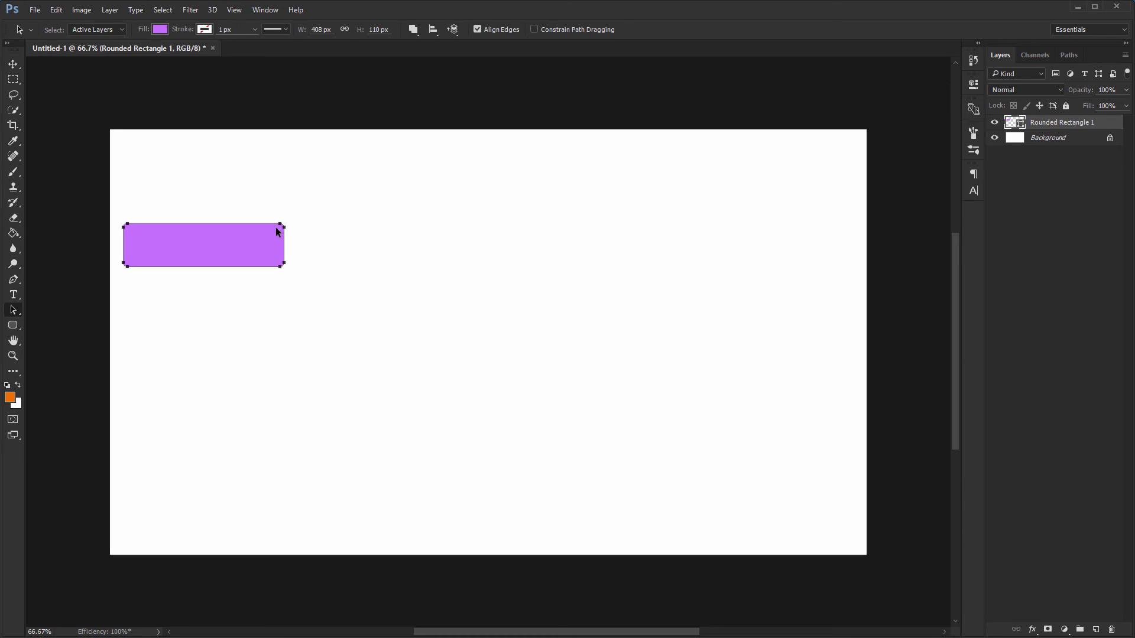
click(269, 217)
drag(313, 243, 691, 397)
key(shift+Right)
key(shift+Right)
key(shift+Right)
key(shift+Right)
click(334, 292)
key(v)
Scale the rectangle up to 1387×340 px and show its Live Shape properties with 10 px corners
key(ctrl+t)
key(Return)
click(974, 85)
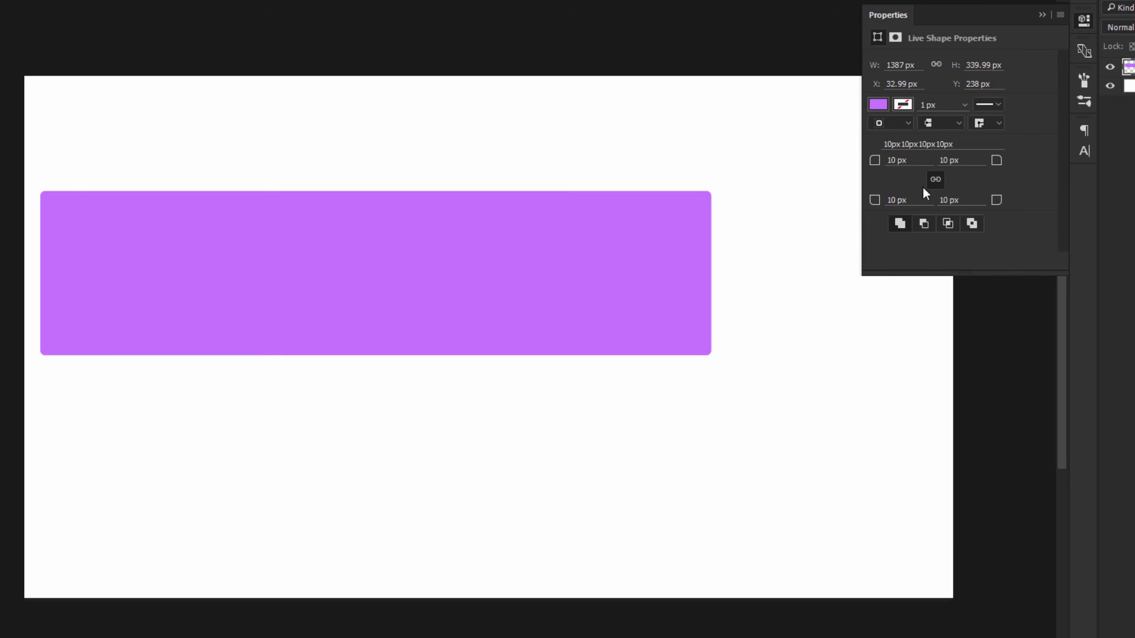
Set all corner radii to 50 px, then reset them to 0 px
click(914, 162)
text(50)
key(Return)
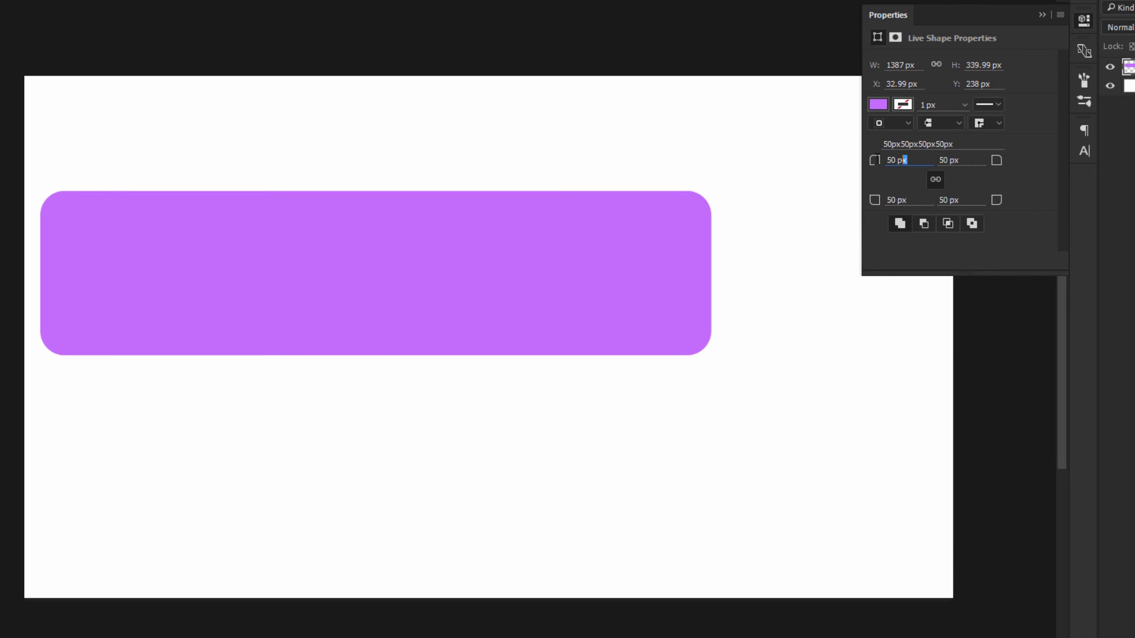
drag(905, 160, 824, 160)
text(0)
key(Return)
Unlink the corner radii and give the top-left and top-right corners 20 px
click(935, 178)
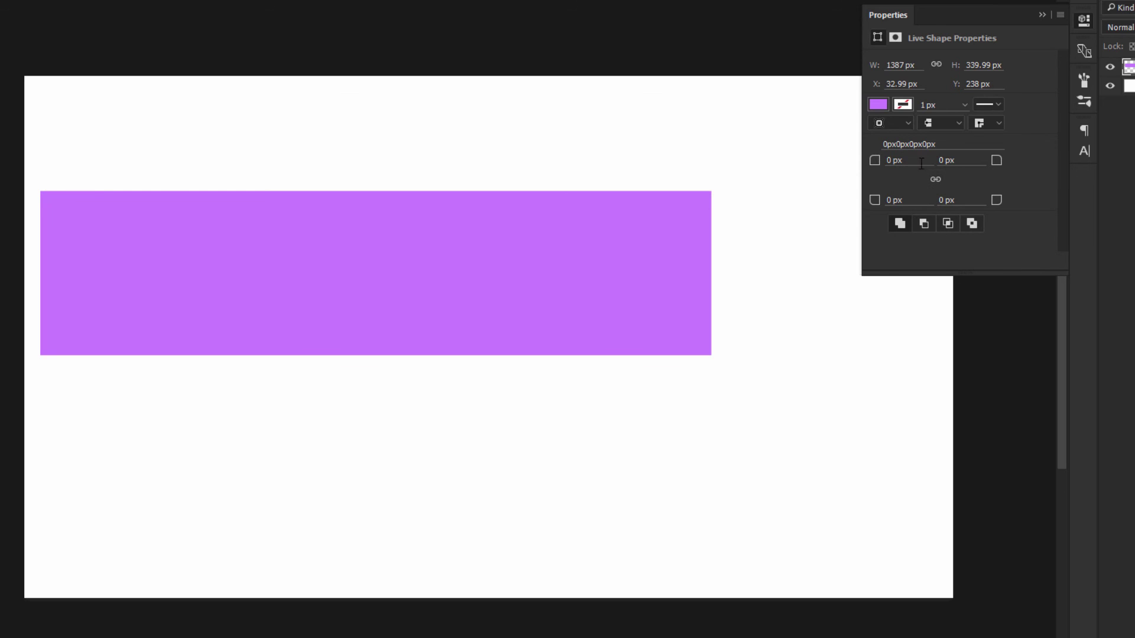
click(899, 160)
text(20)
key(Tab)
text(20)
key(Return)
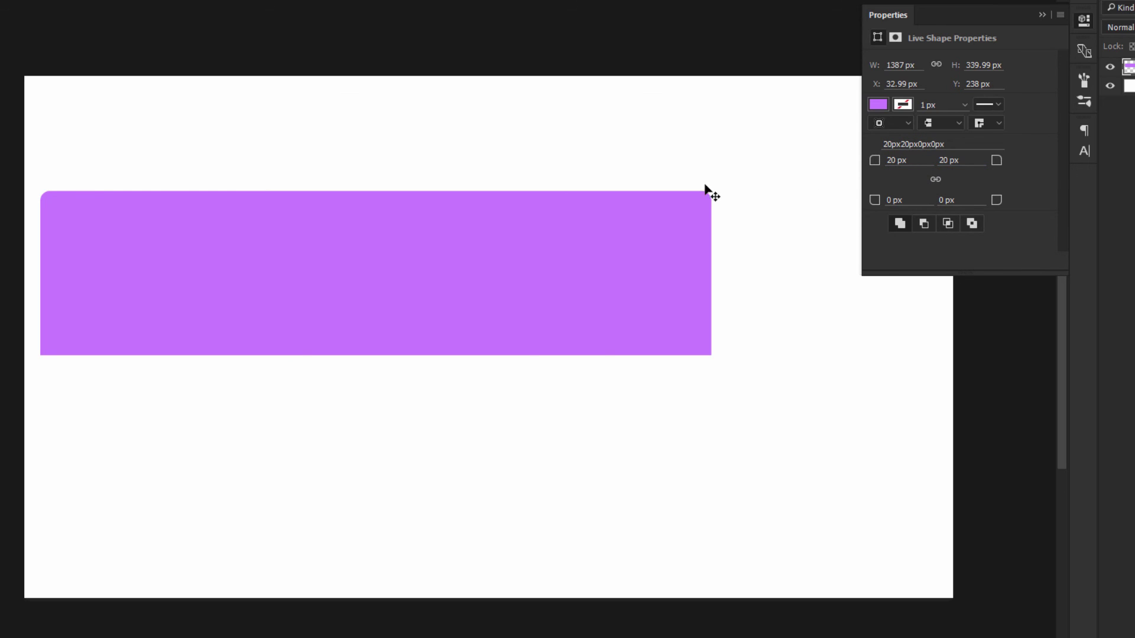
Change the top-left and top-right corner radii to 40 px
key(ctrl+a)
text(40)
key(Tab)
text(40)
key(Return)
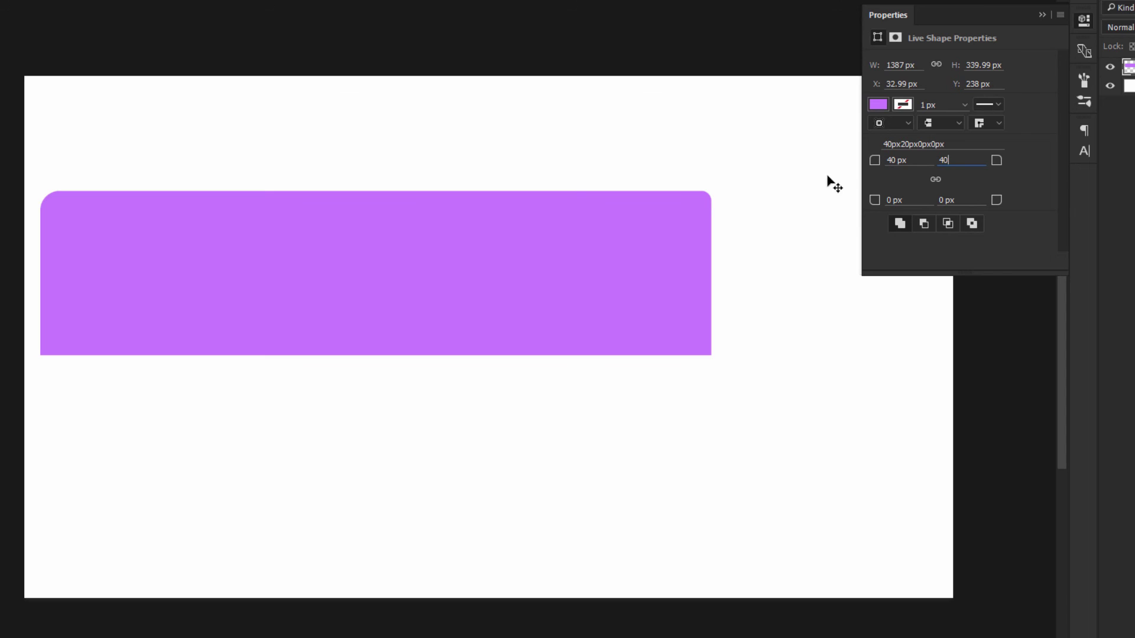